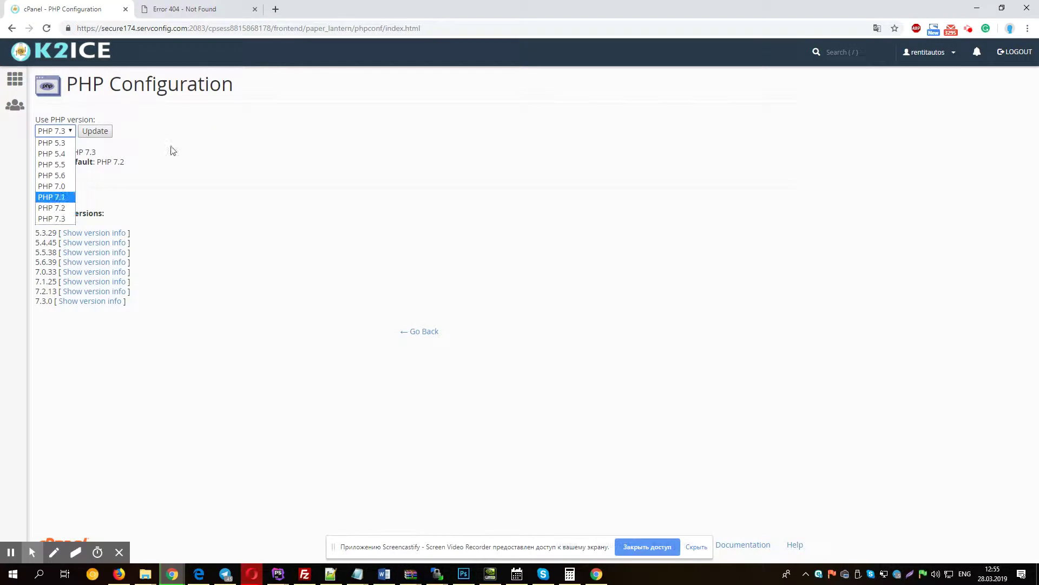
Leave the PHP configuration without changing the version and open the public_html folder in File Manager.
click(172, 151)
click(14, 79)
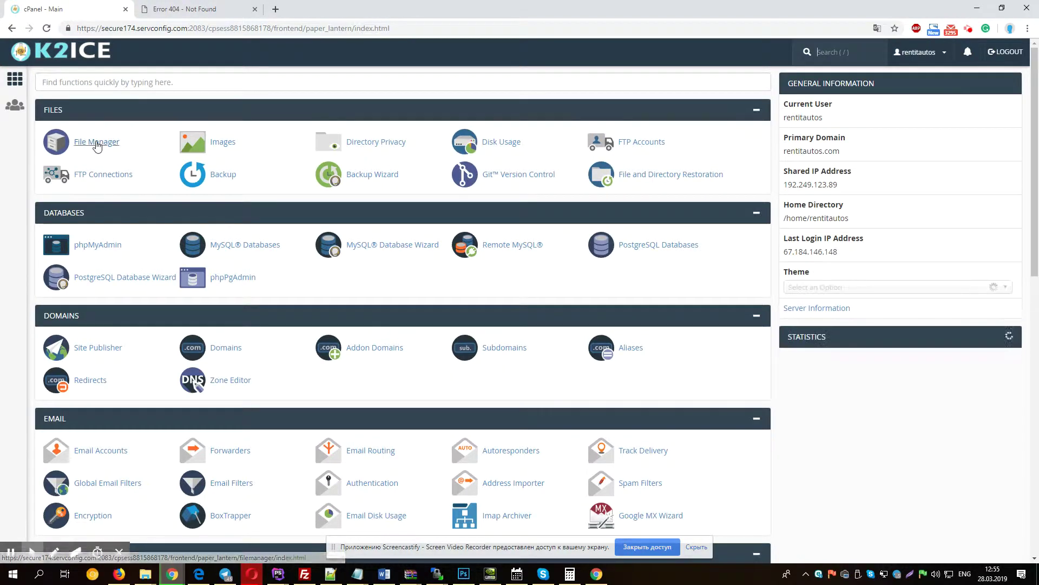
click(98, 146)
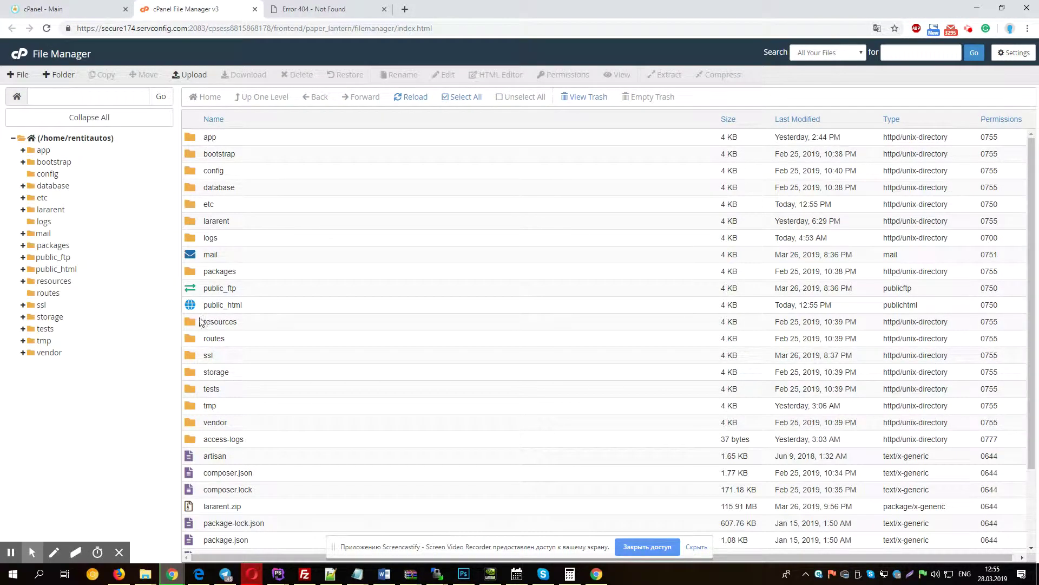
double_click(219, 305)
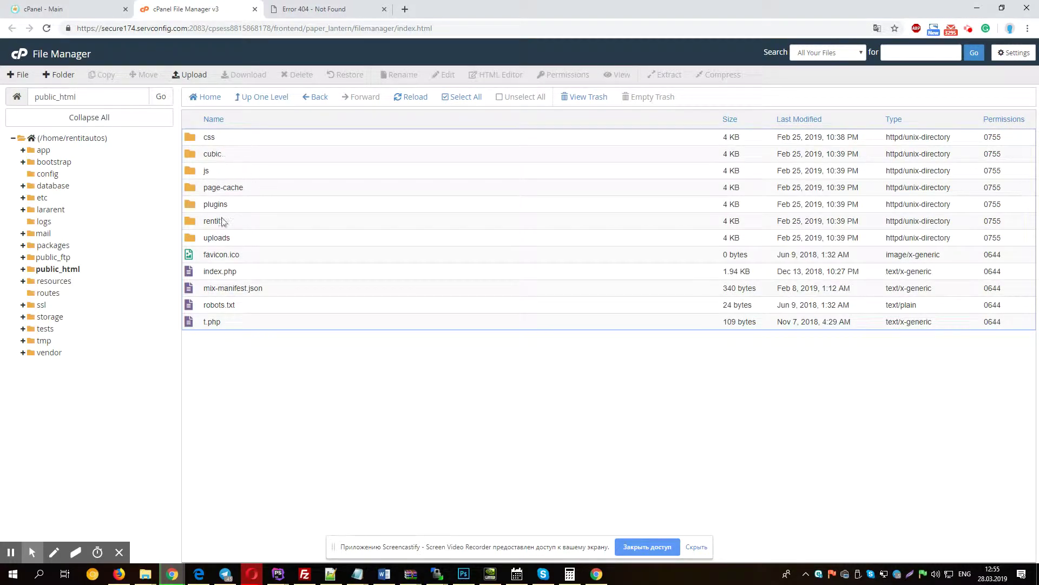
click(298, 9)
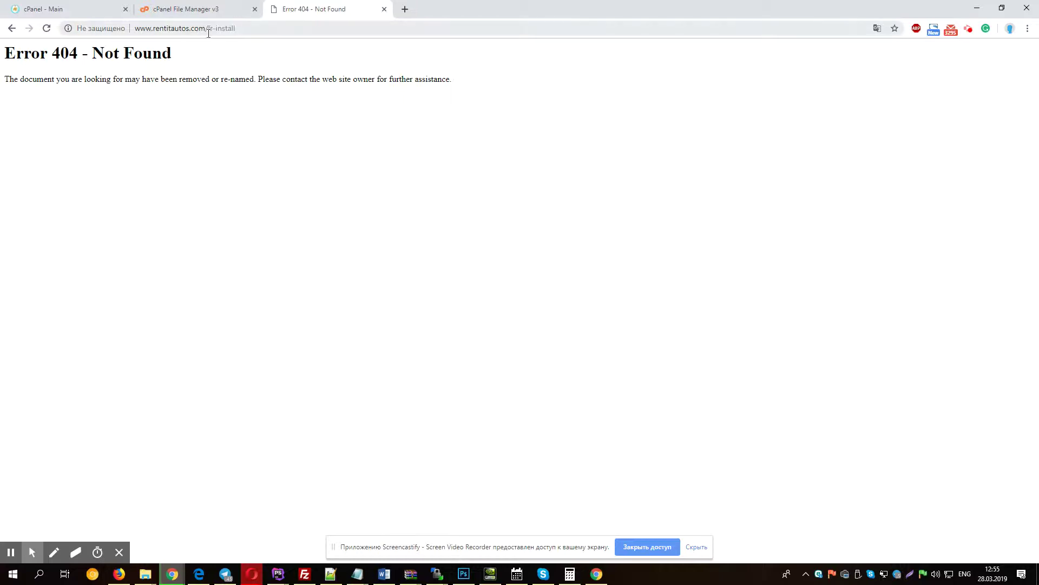
drag(209, 31, 260, 33)
key(BackSpace)
key(Return)
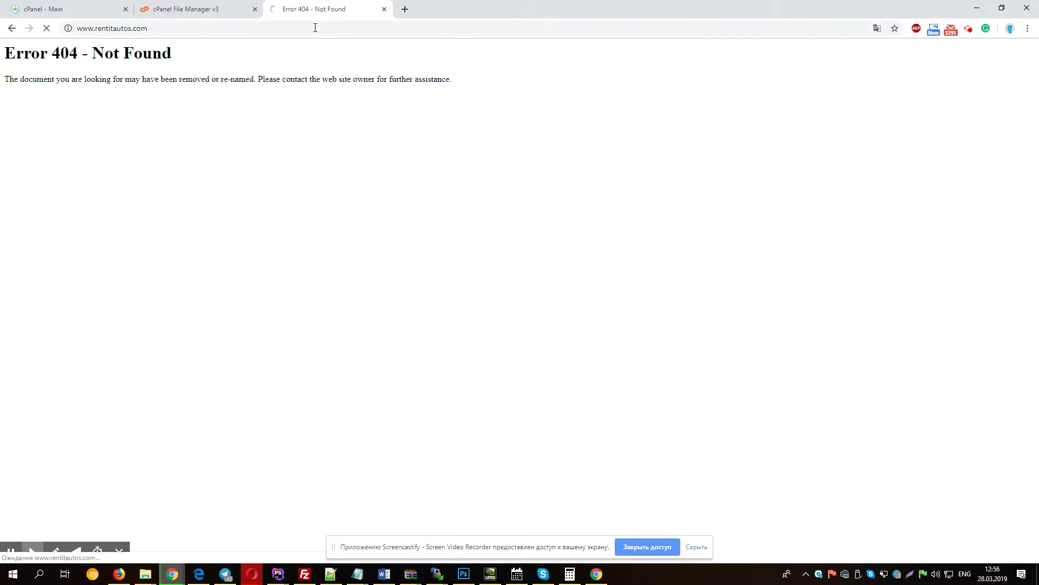
Upload lararent.zip to the /home/rentitautos directory from File Manager, overwriting the existing archive.
click(209, 7)
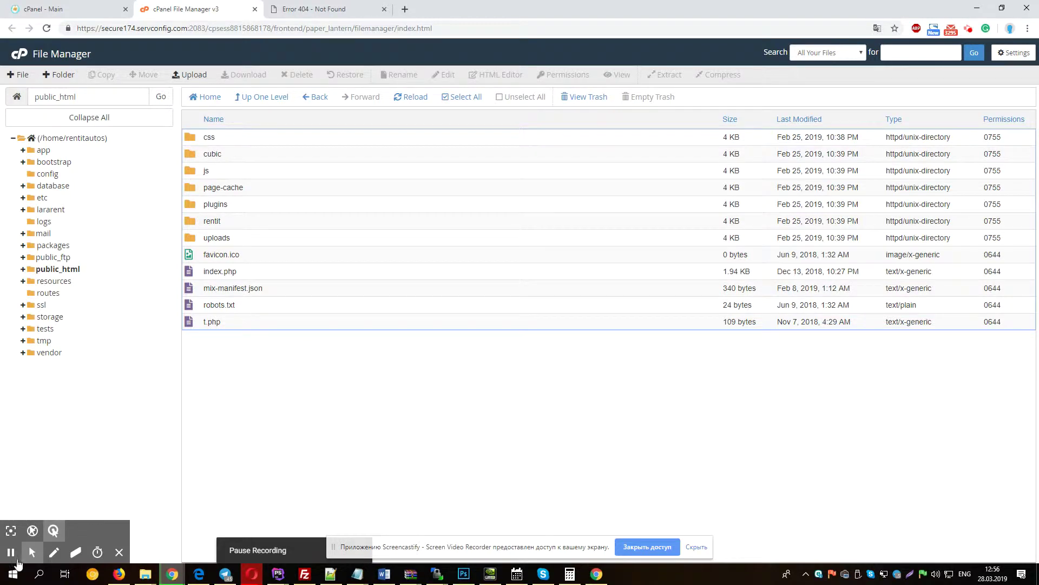
click(7, 550)
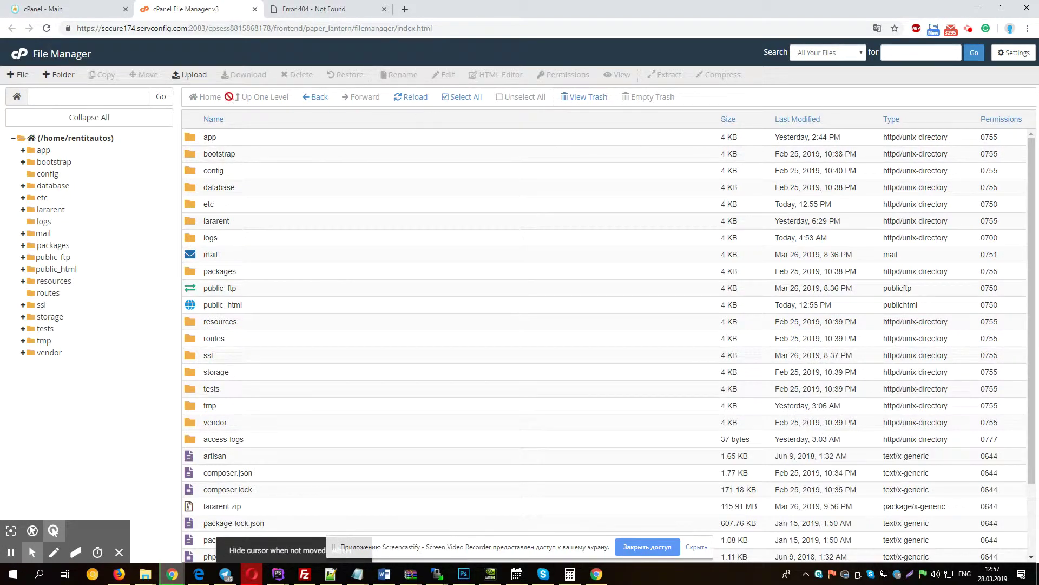
click(187, 76)
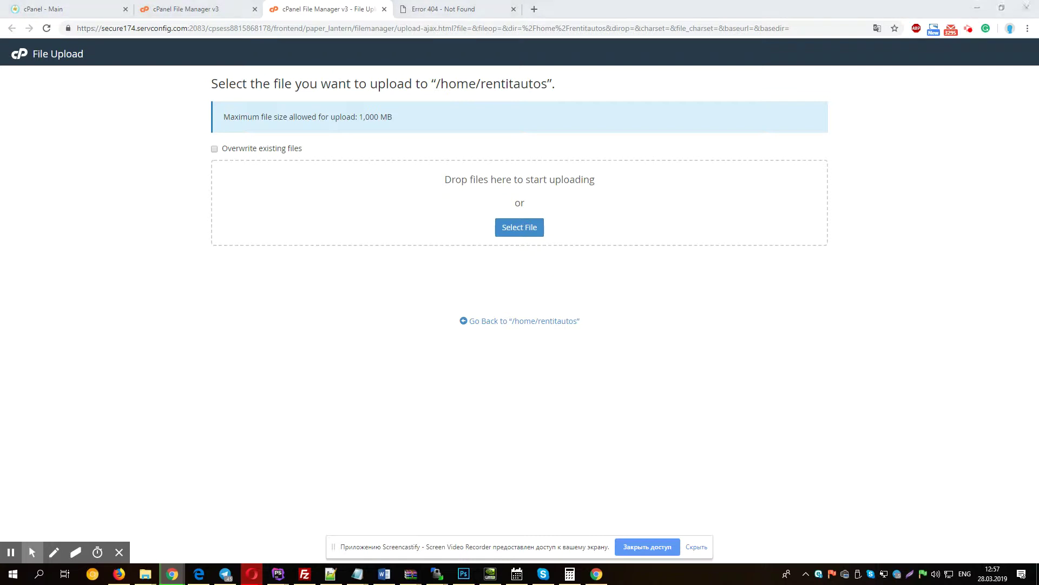
drag(1038, 162, 610, 185)
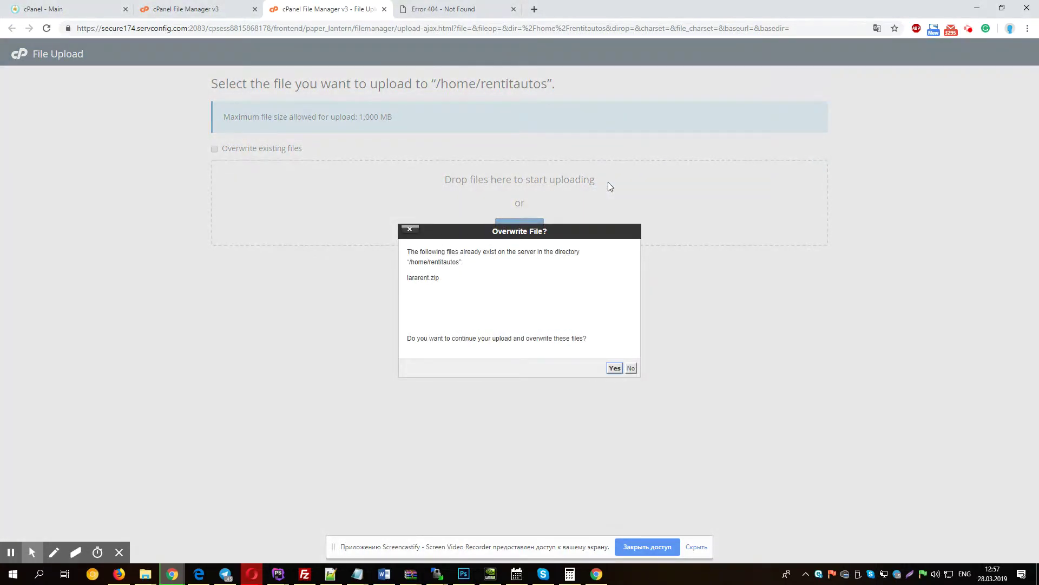
click(615, 372)
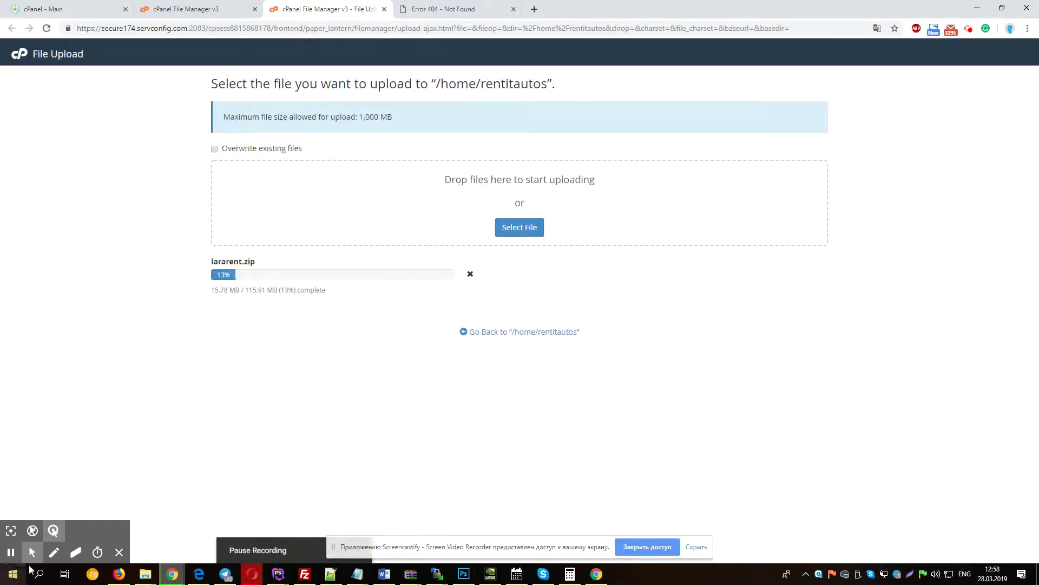
click(6, 560)
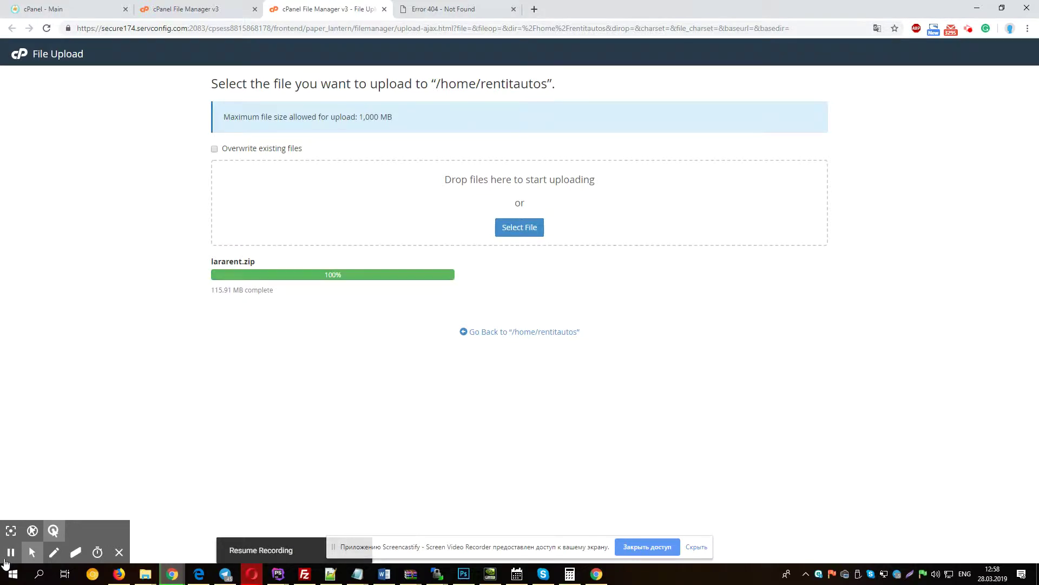
Extract lararent.zip into the home directory and refresh the File Manager listing.
click(173, 6)
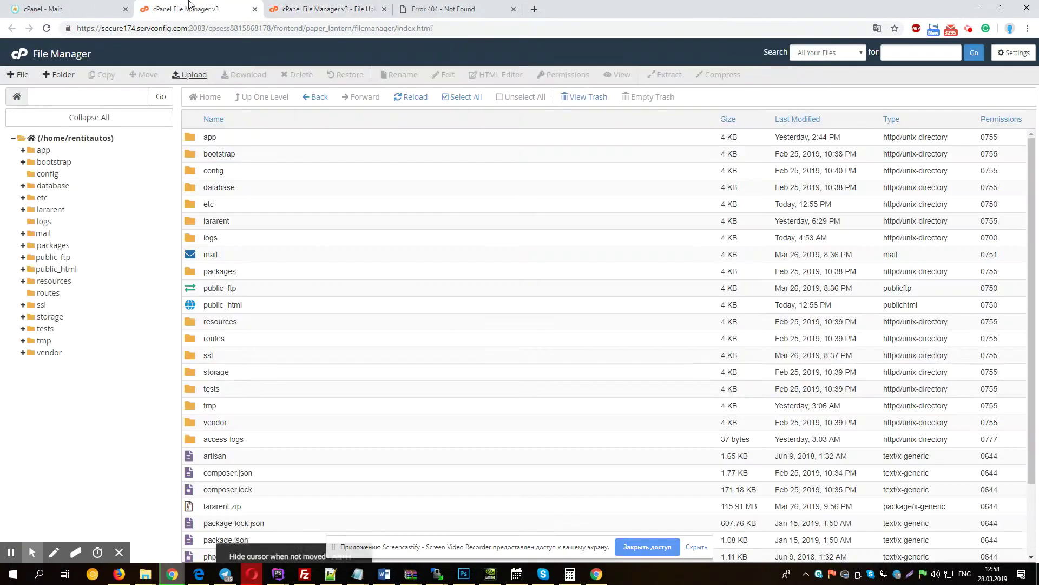
click(415, 97)
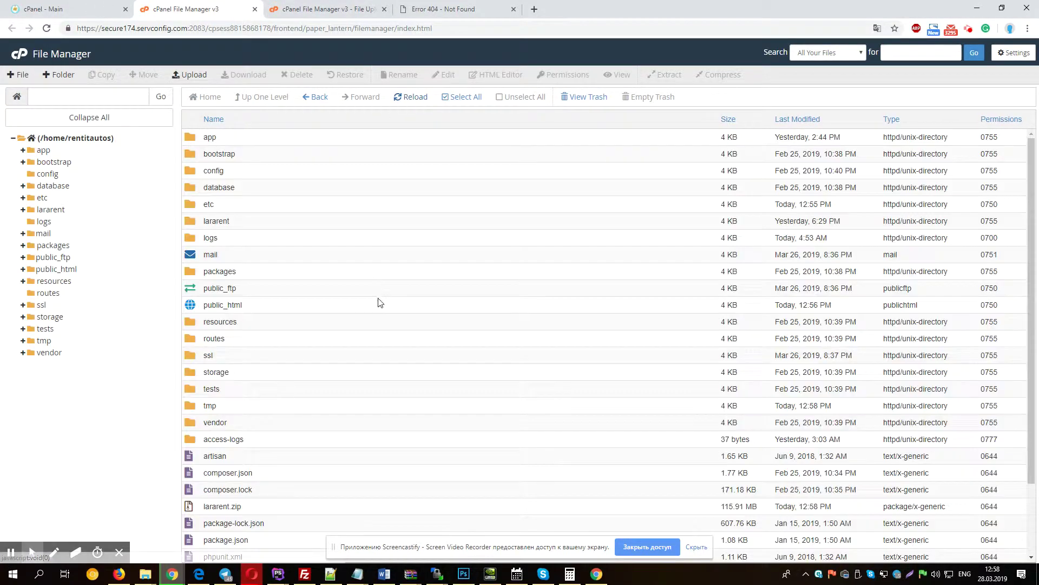
scroll(366, 329, down, 3)
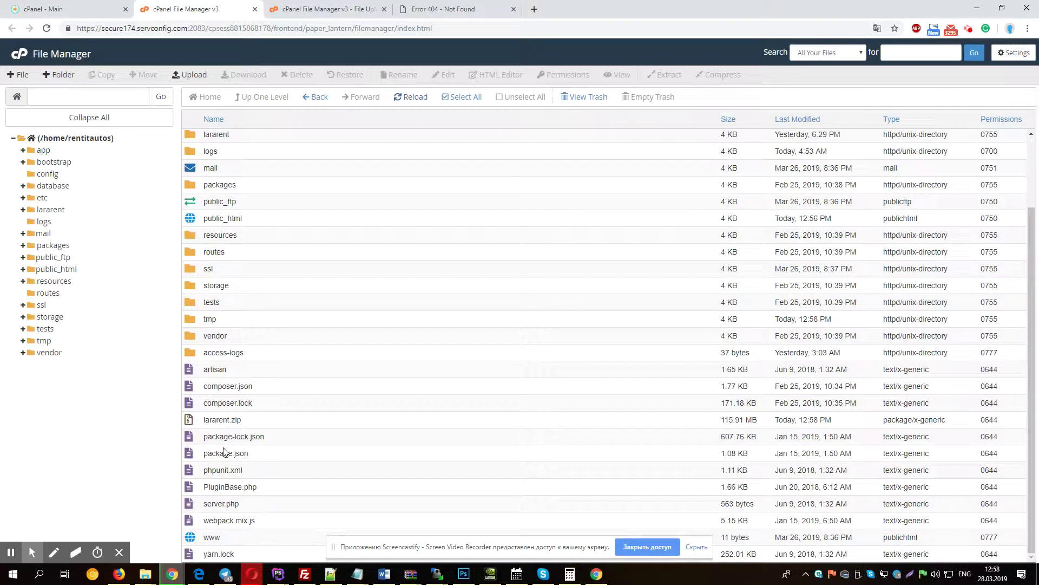
click(9, 557)
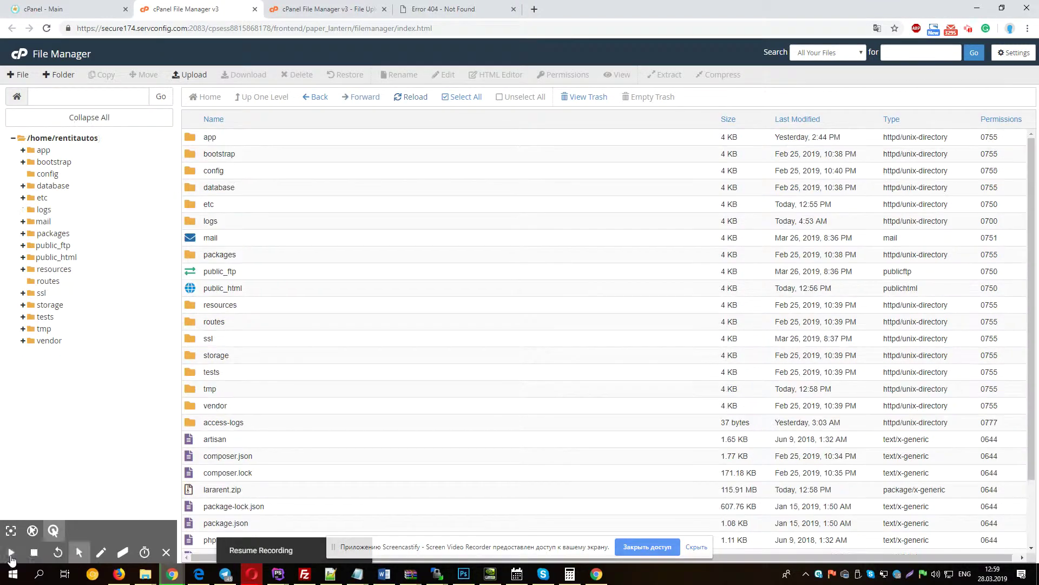
right_click(190, 488)
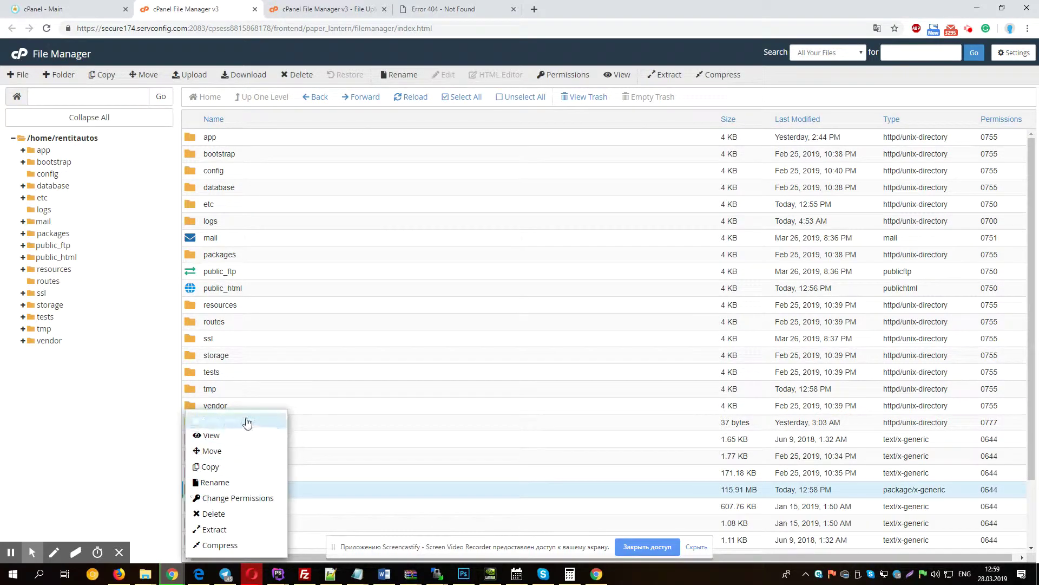
click(247, 529)
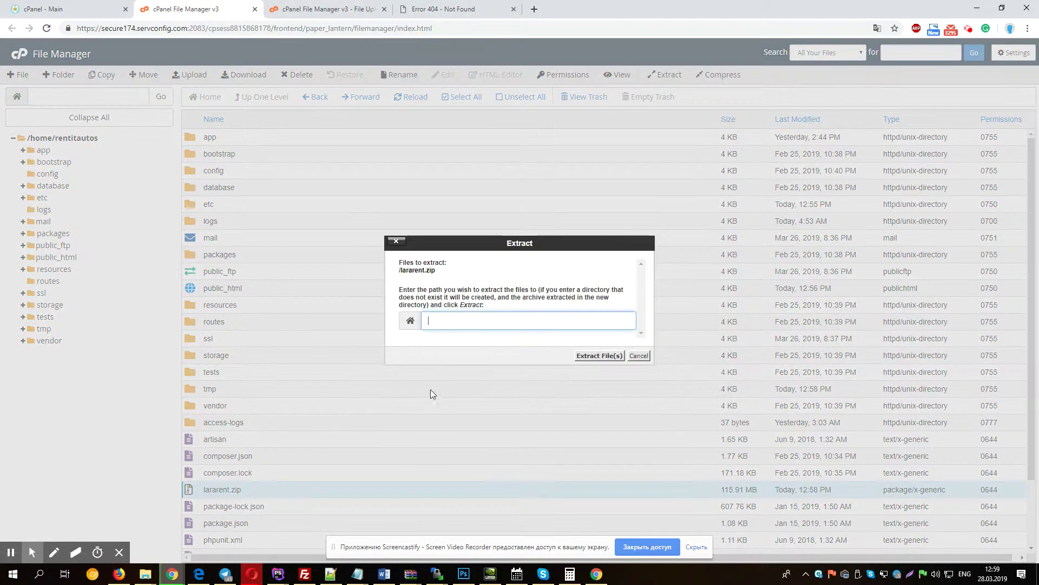
click(600, 356)
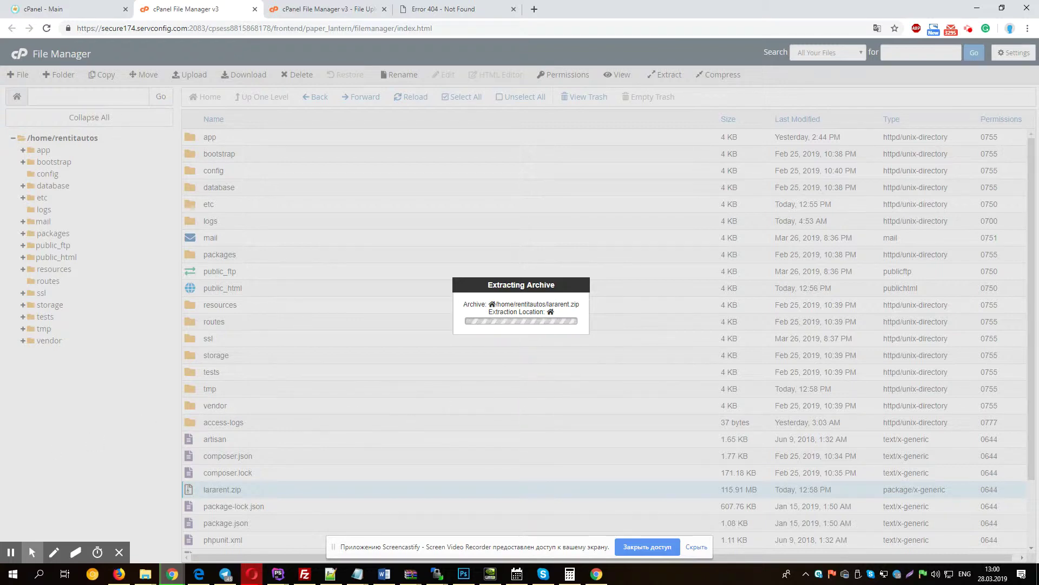
mouse_move(5, 561)
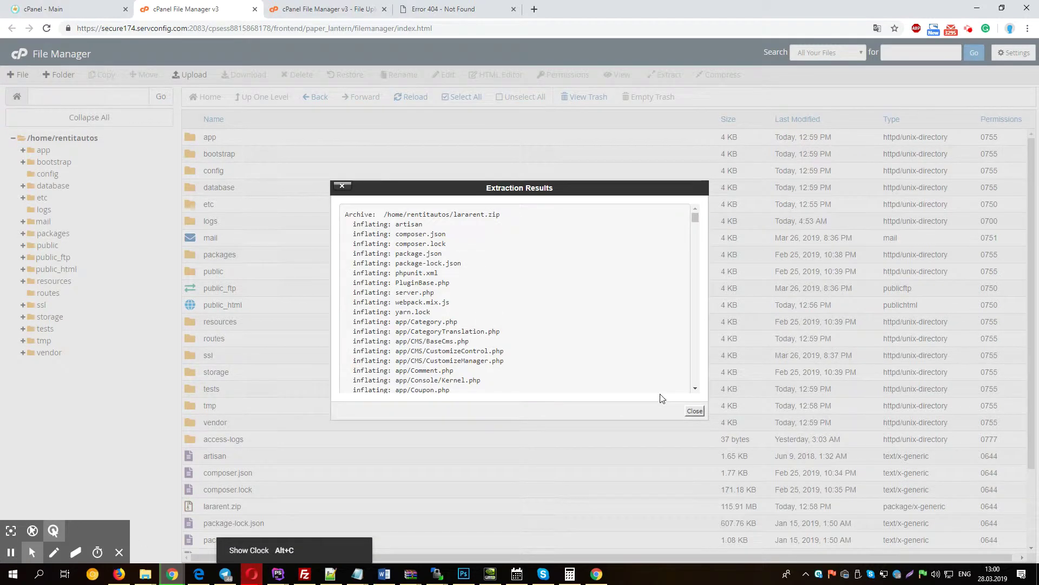
click(693, 411)
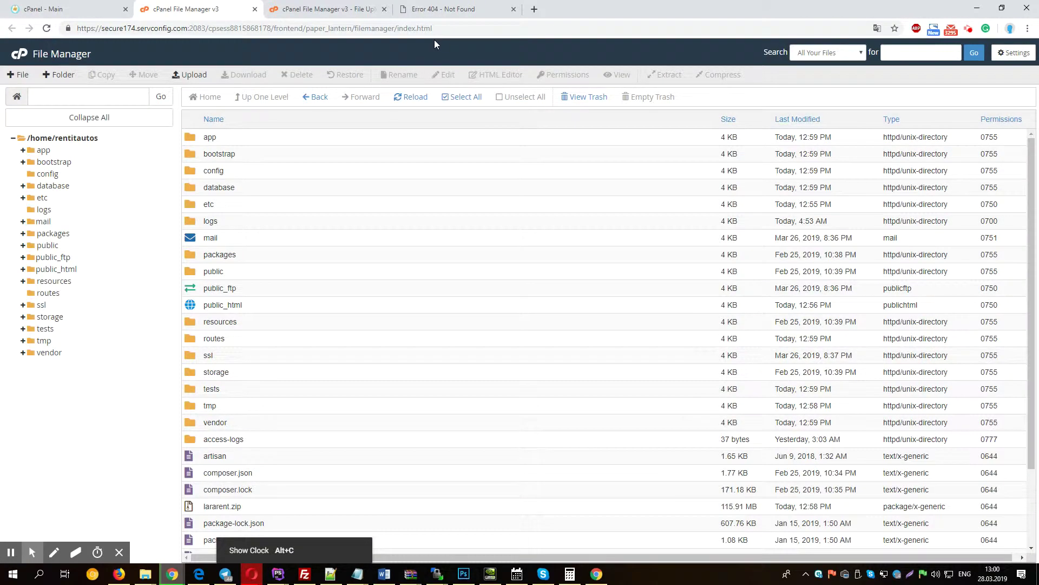
click(409, 98)
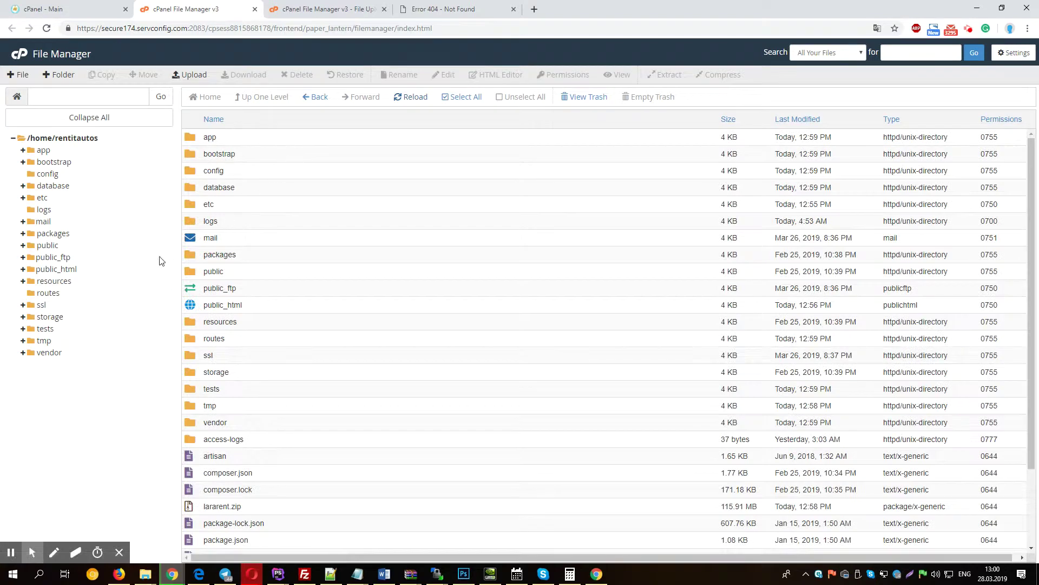
Move all files and folders from the public folder into public_html and open public_html to check them.
double_click(194, 272)
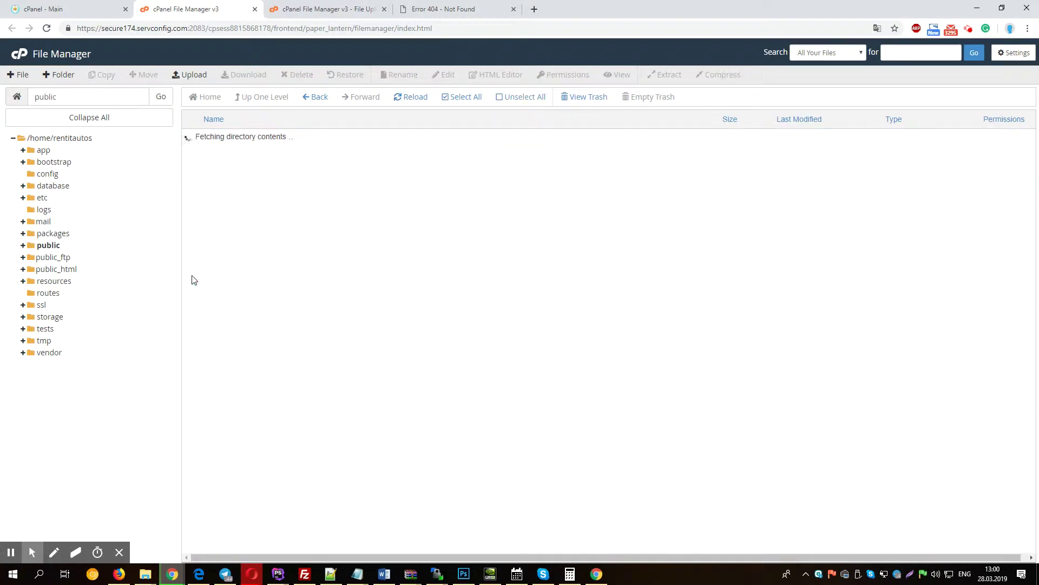
drag(226, 359, 222, 306)
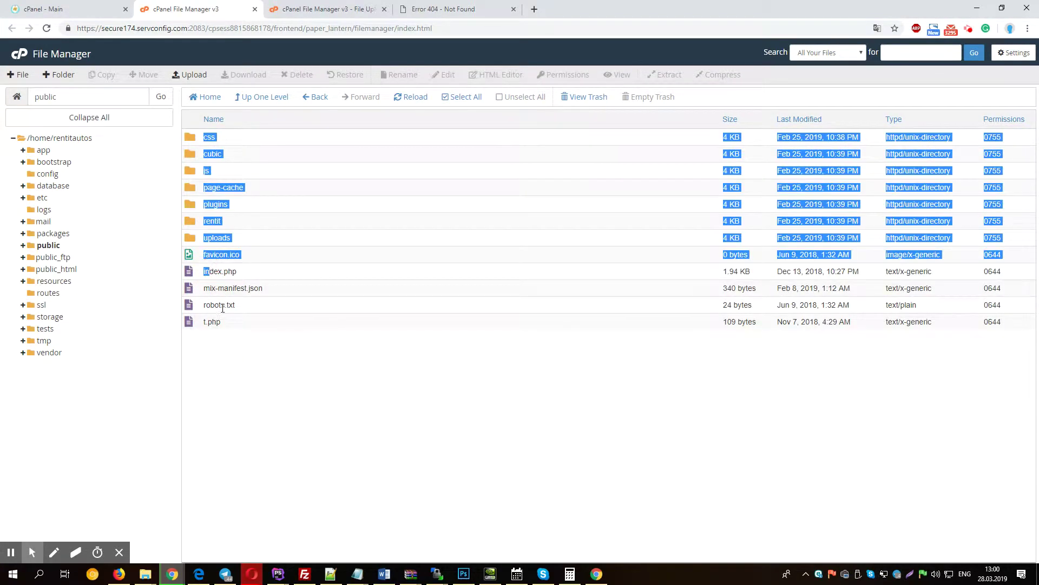
click(222, 323)
shift+click(194, 142)
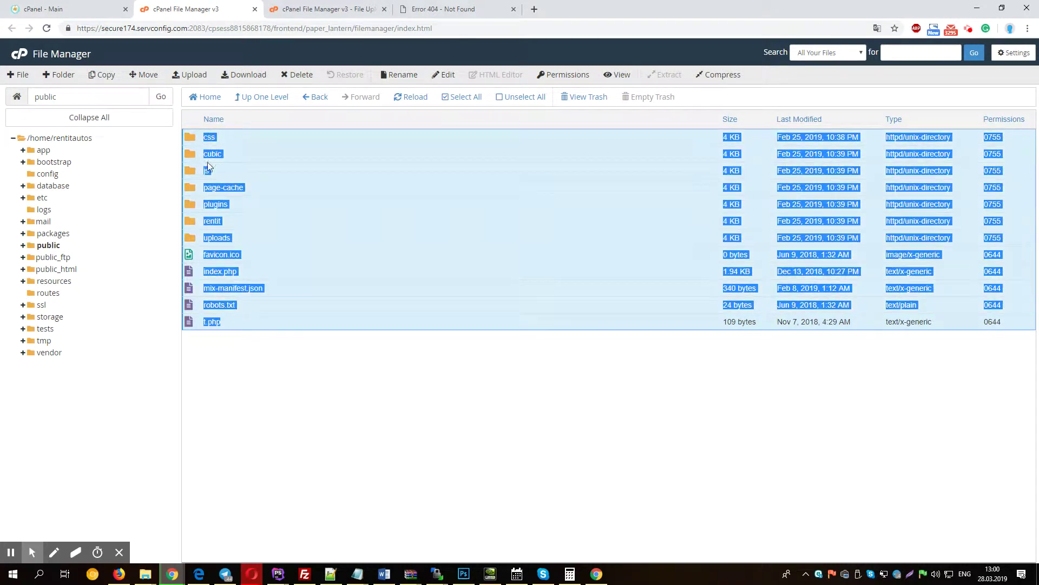
drag(207, 167, 93, 273)
drag(249, 202, 61, 275)
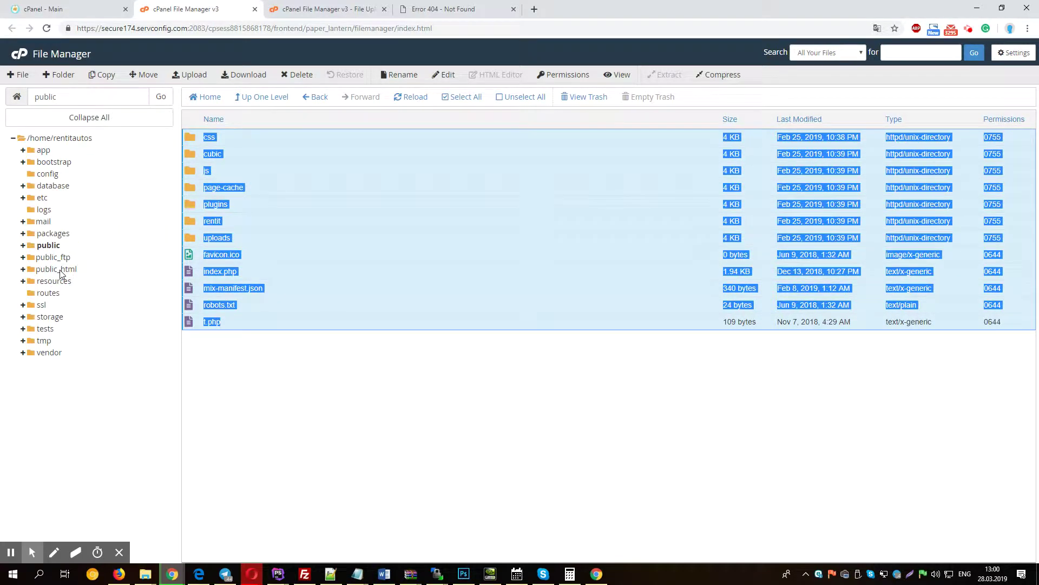
click(30, 272)
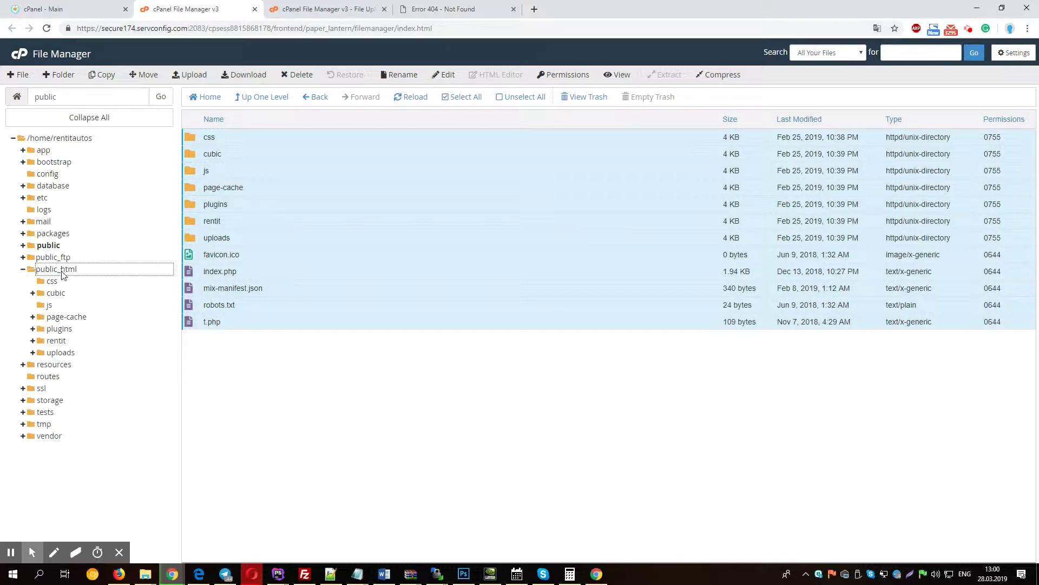
click(52, 272)
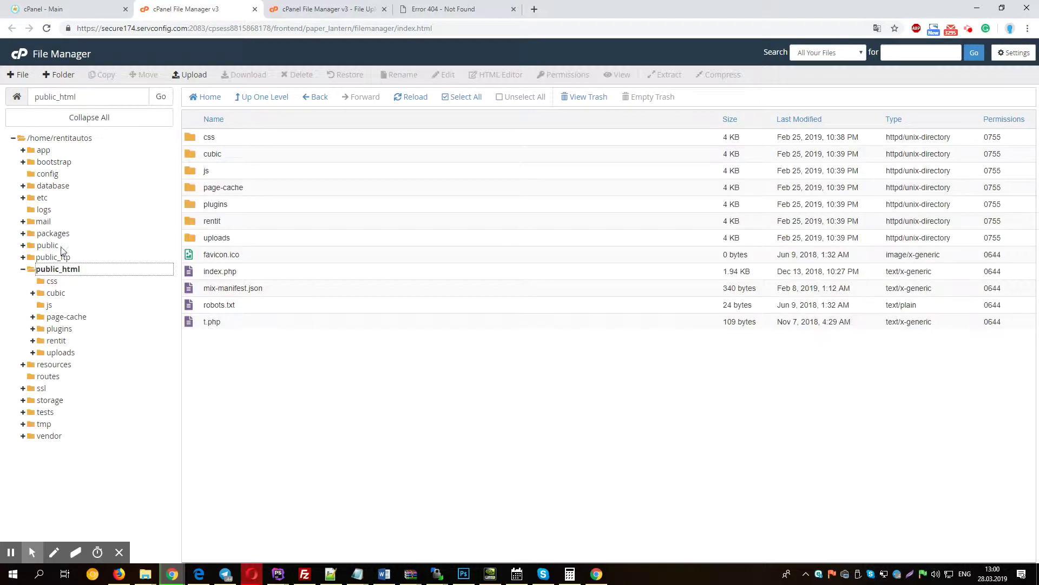
Try to move the cubic, js and uploads folders with index.php and t.php from public into public_html.
click(46, 247)
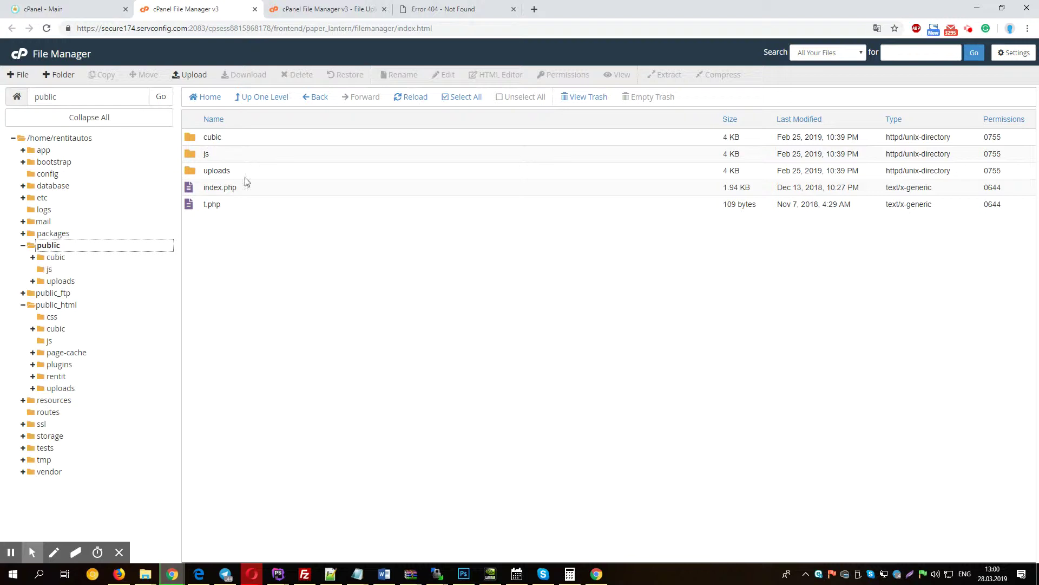
click(189, 136)
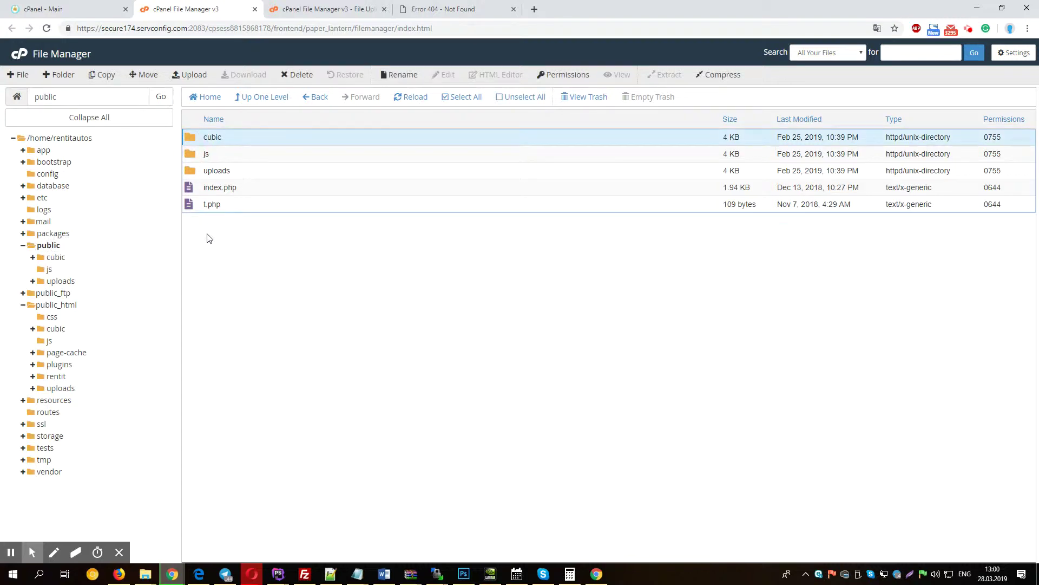
shift+click(205, 201)
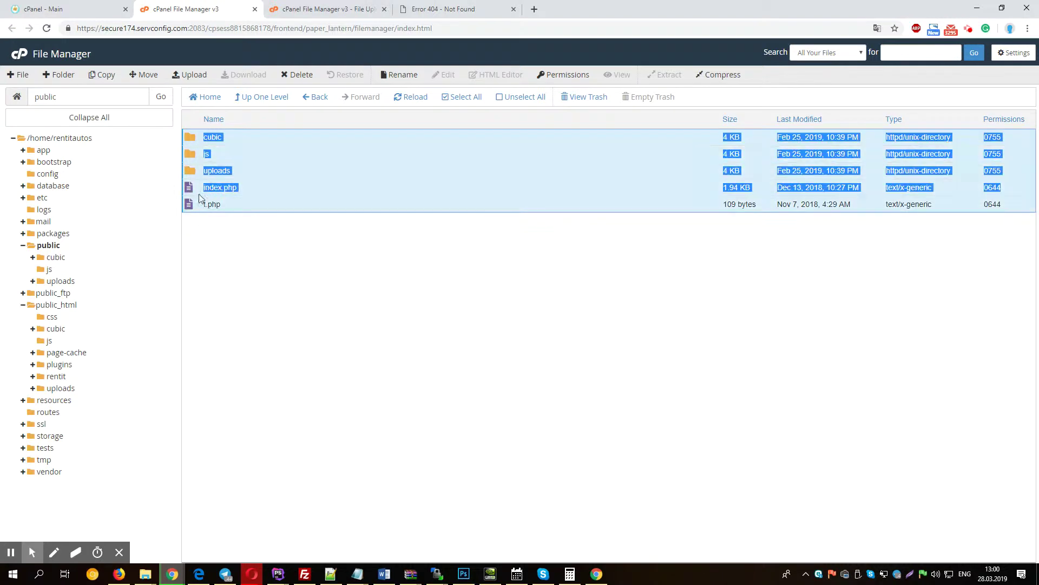
drag(189, 187, 67, 307)
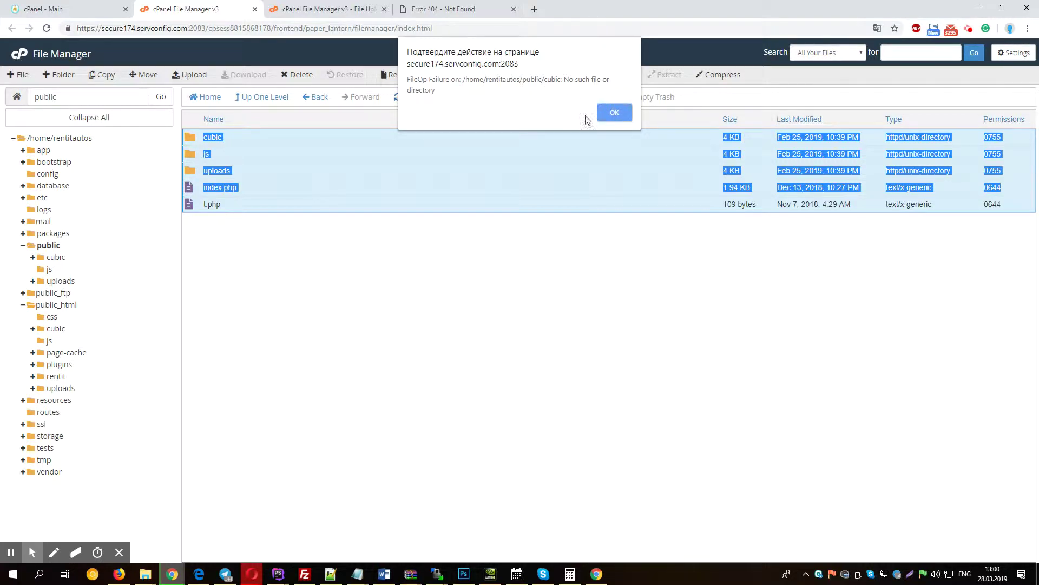
click(611, 112)
click(615, 113)
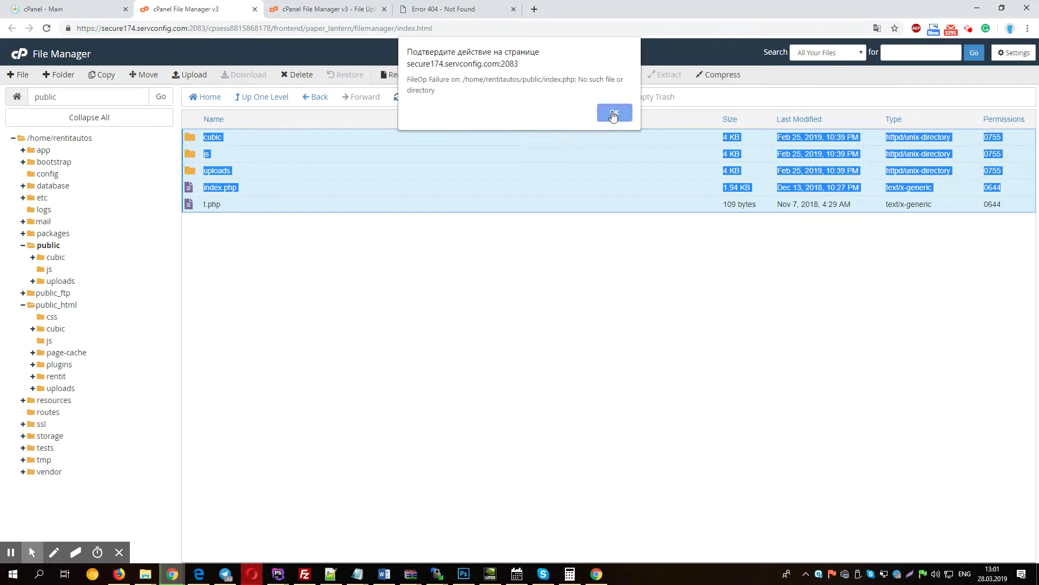
click(614, 115)
click(612, 112)
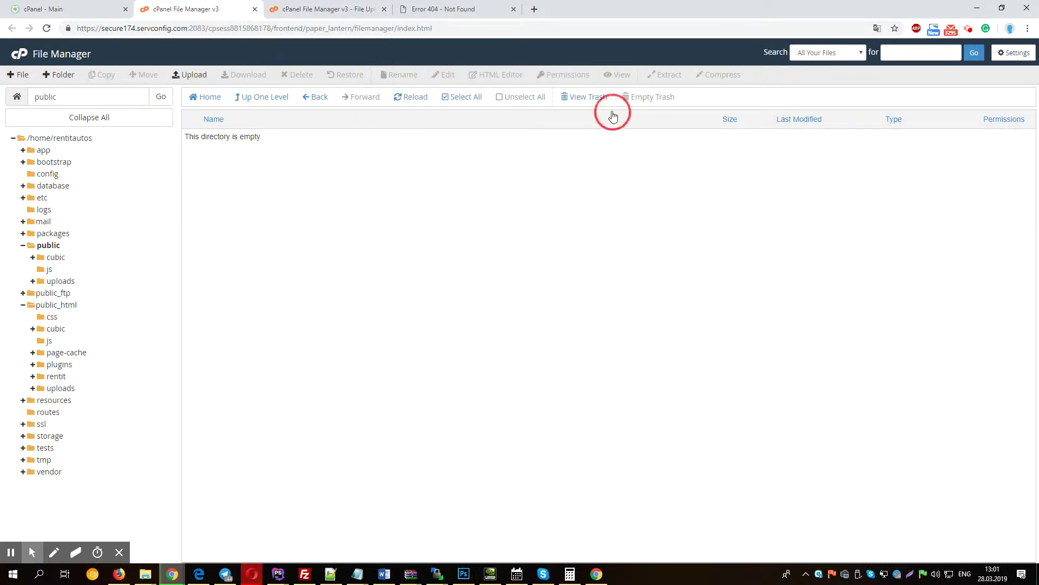
Open the public_html folder and try to create a new file named .htaccess in it.
click(64, 307)
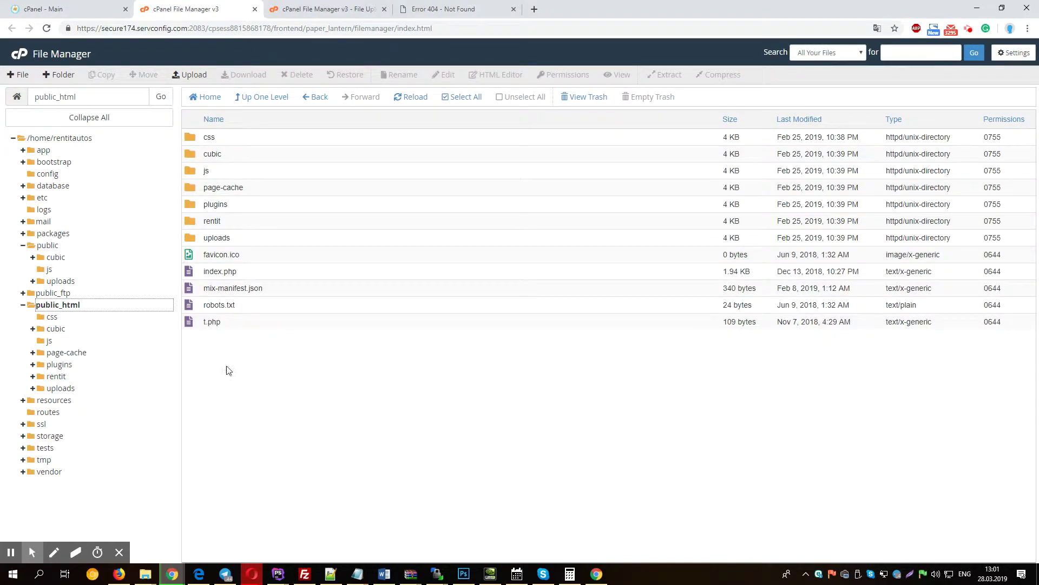
click(11, 552)
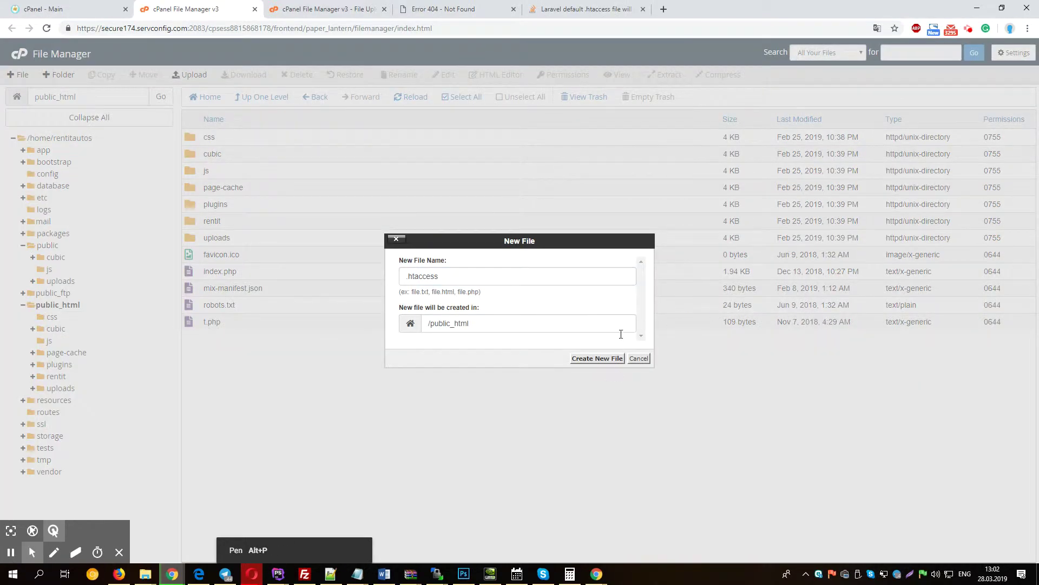
click(584, 359)
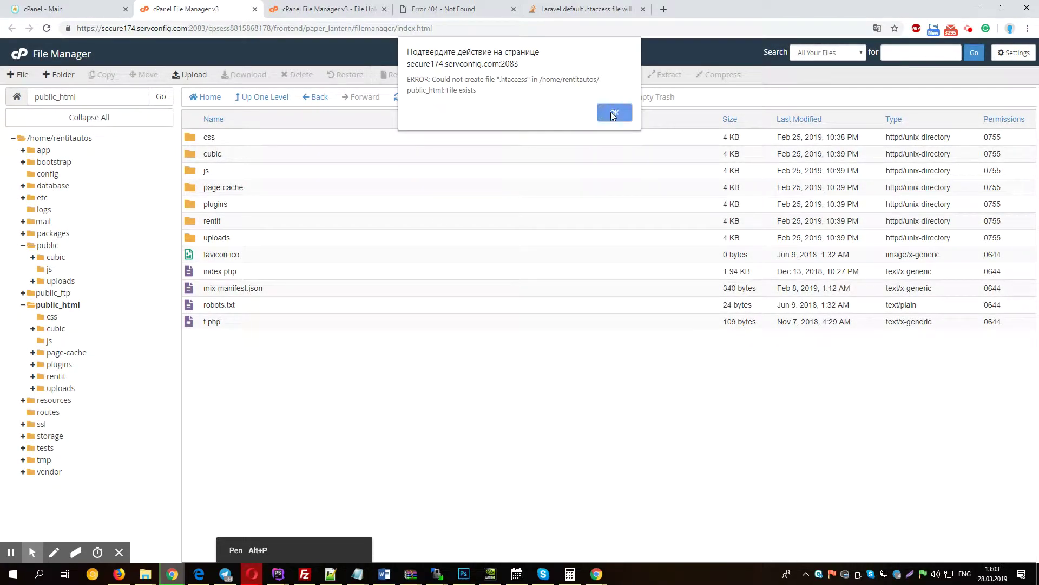
click(609, 114)
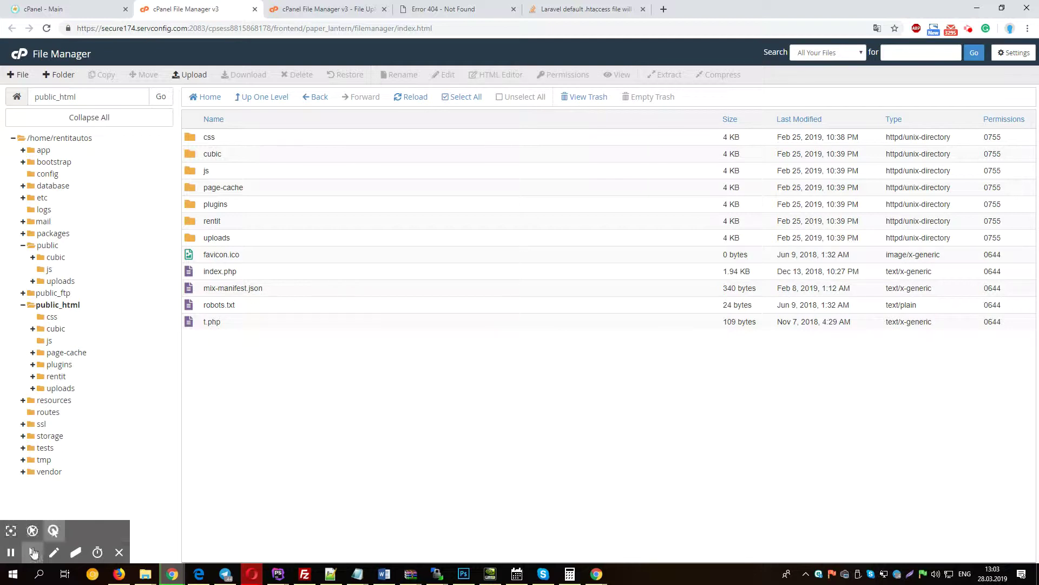
Turn on Show Hidden Files (dotfiles) in the File Manager preferences and save them.
click(8, 552)
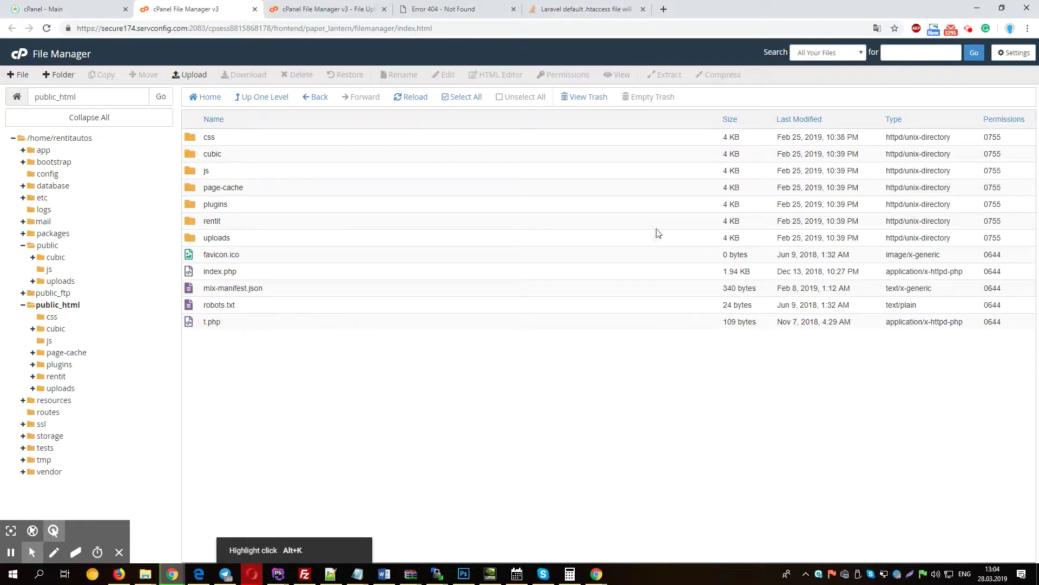
click(999, 52)
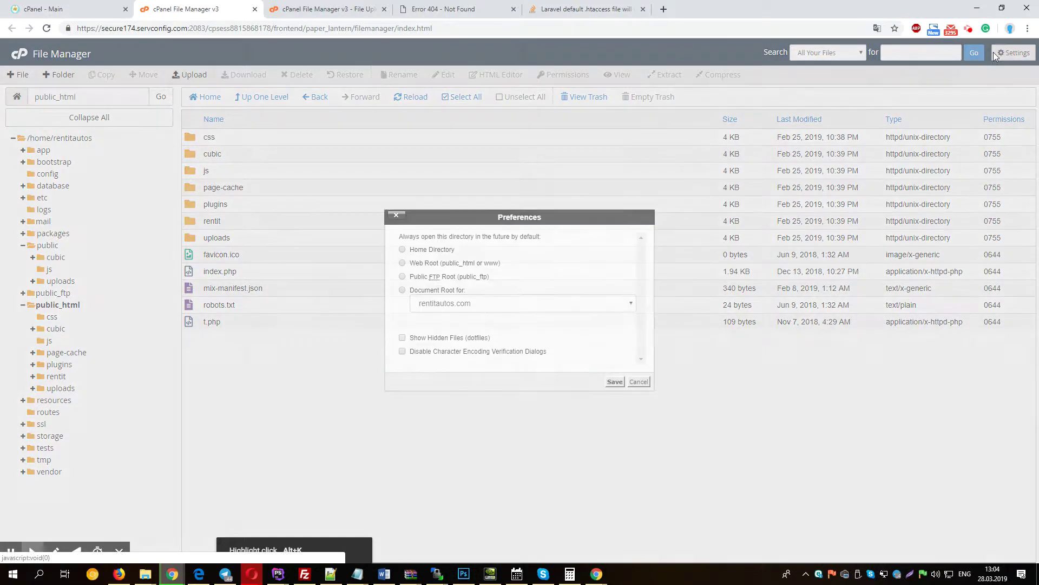
click(442, 338)
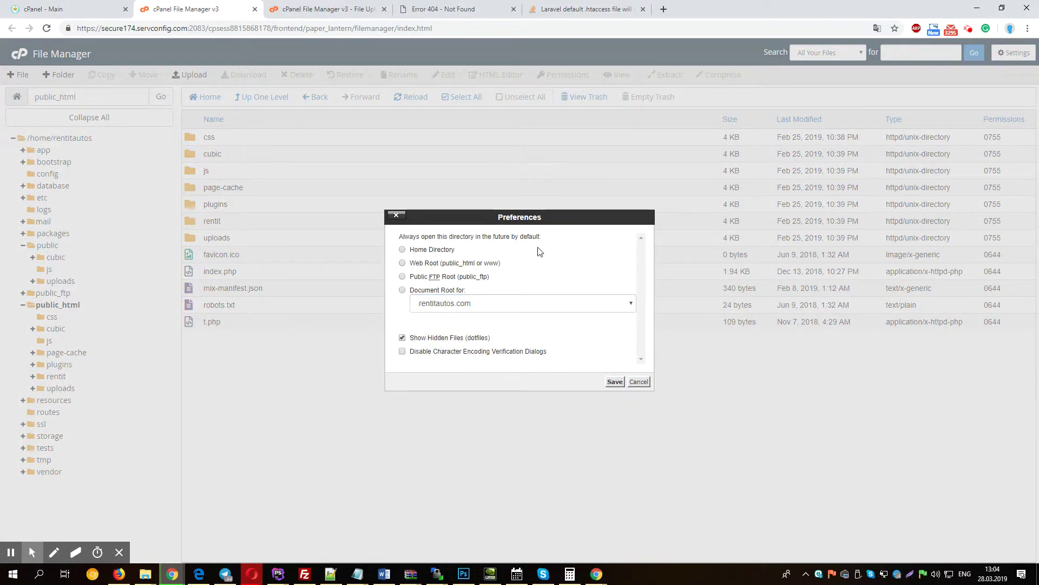
click(617, 381)
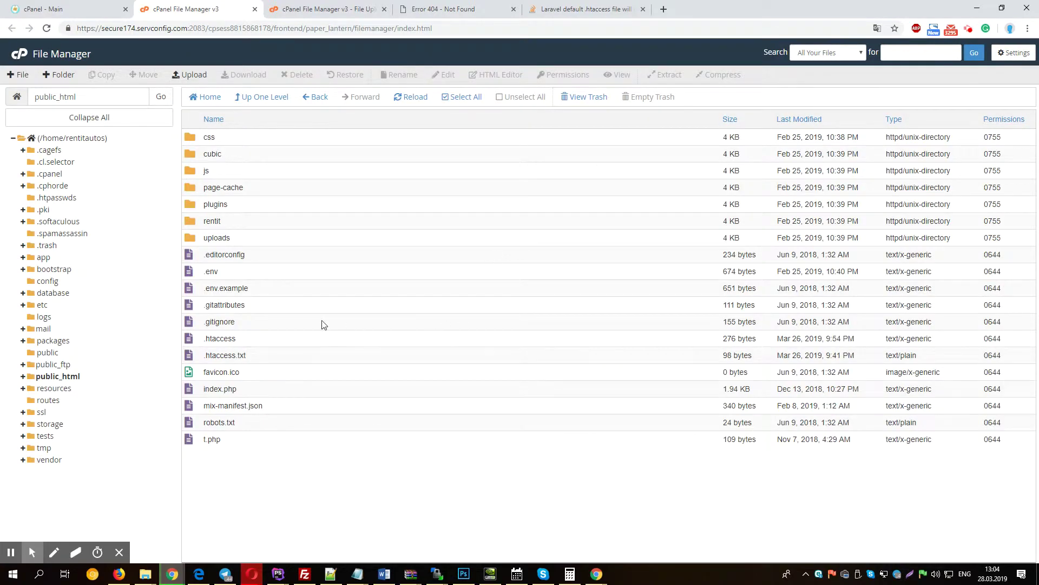
Open the .htaccess file in public_html for editing.
right_click(193, 345)
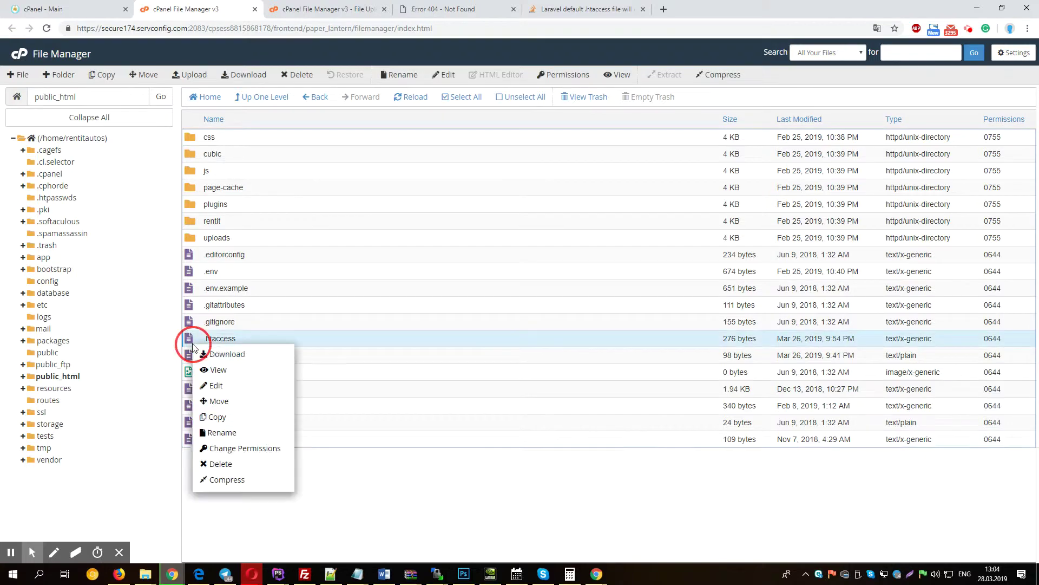
click(218, 386)
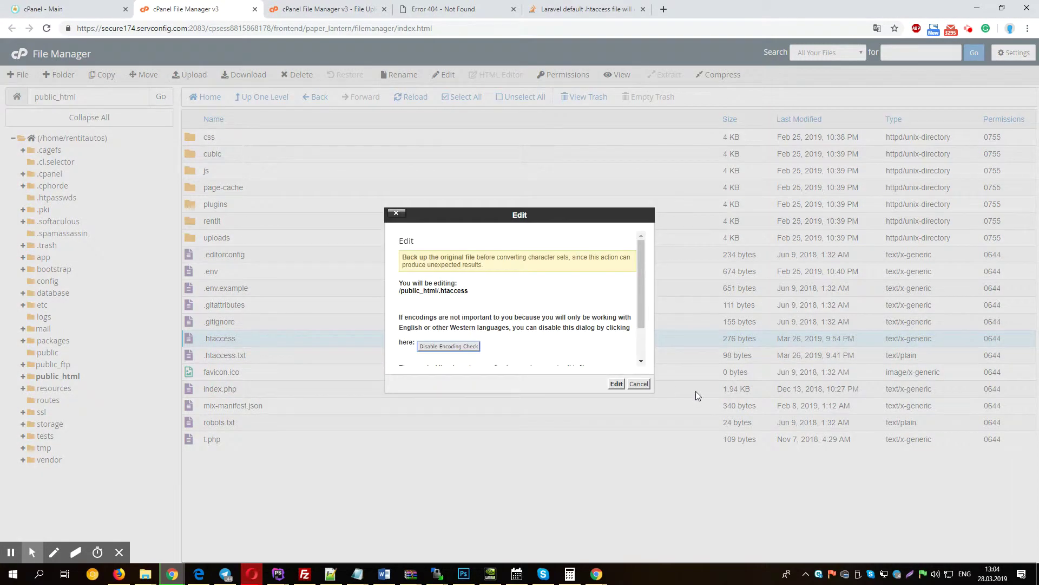
click(617, 383)
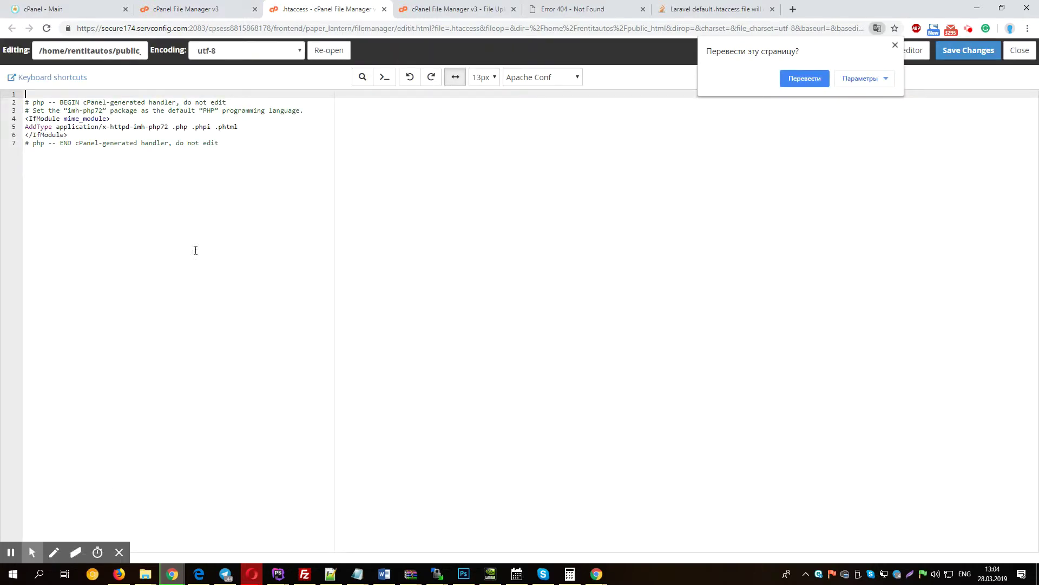
drag(401, 153, 219, 143)
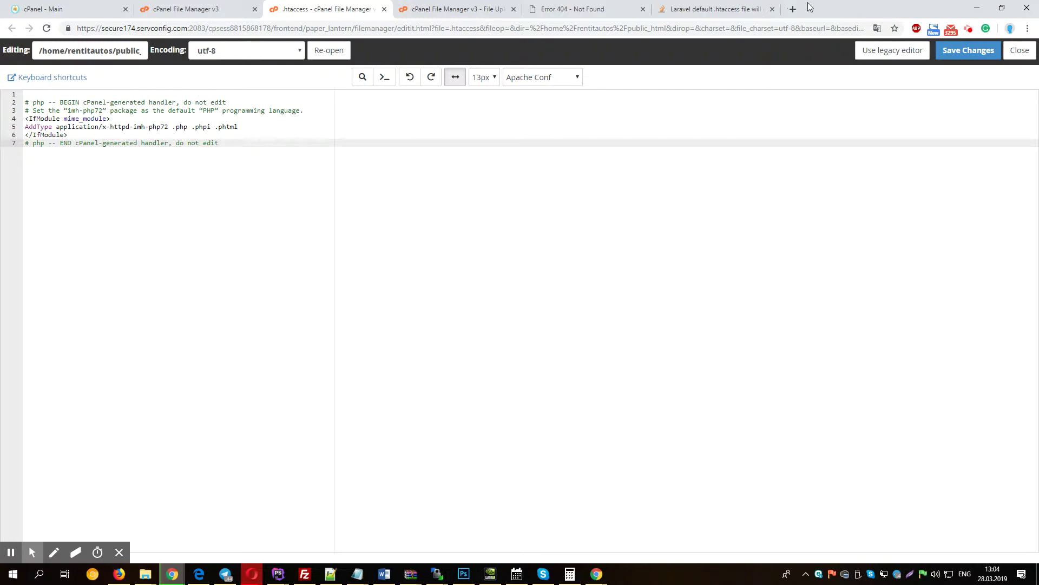
Copy the mod_rewrite code block from the Stack Overflow question about Laravel's default .htaccess file.
click(767, 7)
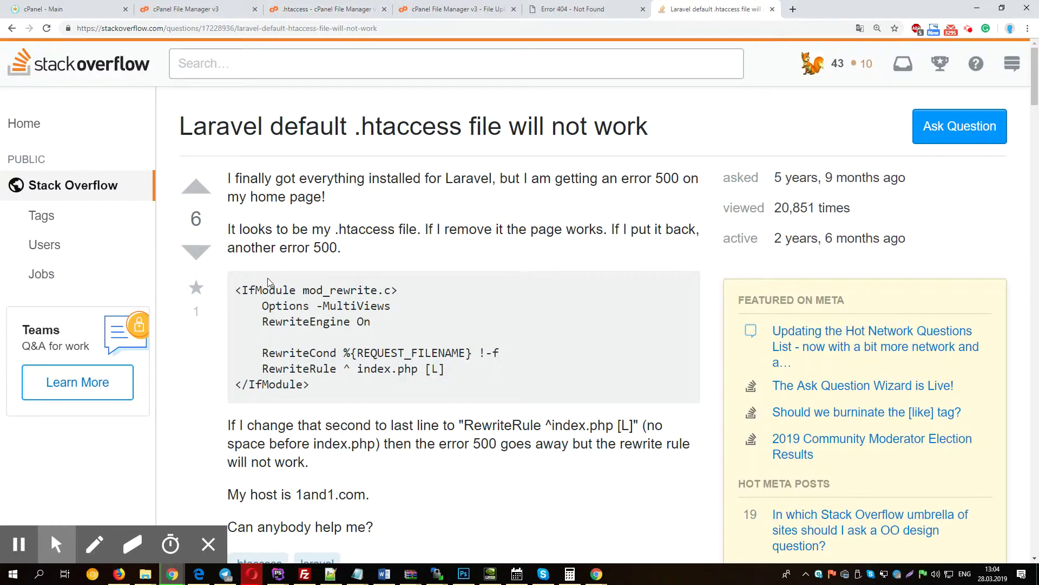
drag(236, 291, 399, 390)
right_click(324, 342)
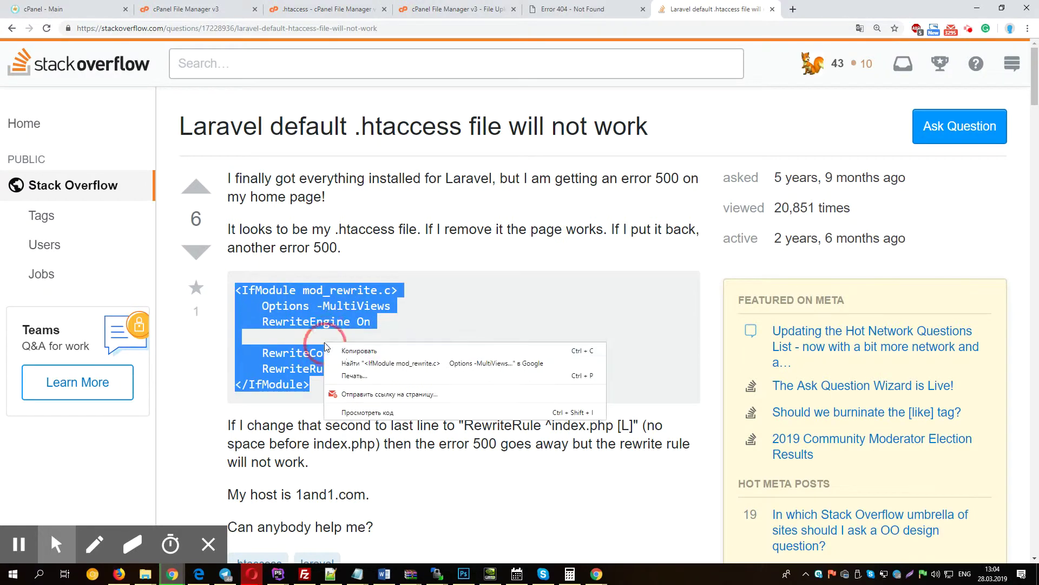
click(353, 351)
Replace the contents of .htaccess with the mod_rewrite block, using "RewriteRule ^ /index.php [L]", and save the changes.
click(336, 8)
click(438, 8)
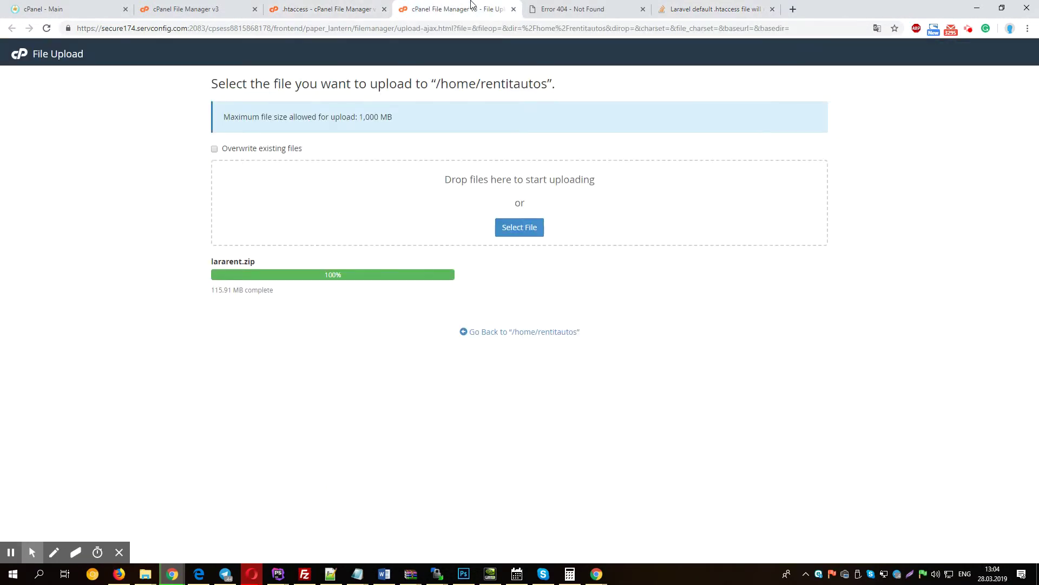
click(346, 5)
key(ctrl+a)
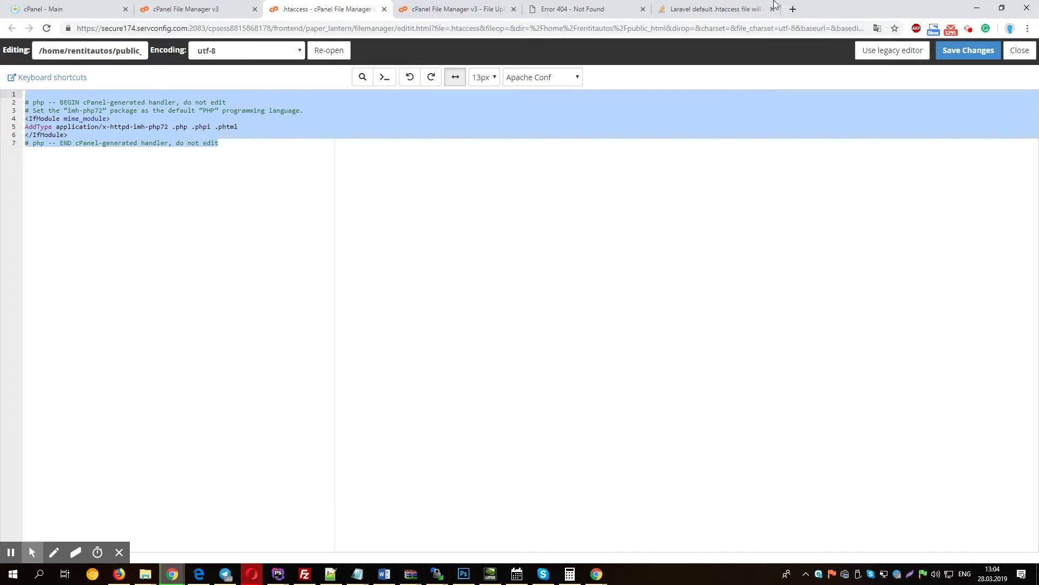
key(ctrl+v)
click(969, 50)
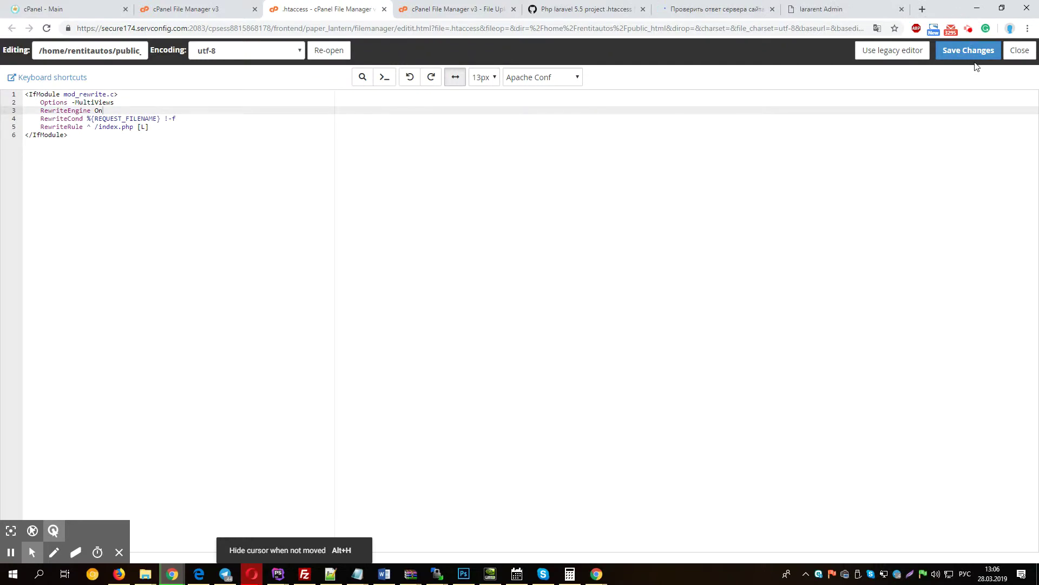
click(969, 51)
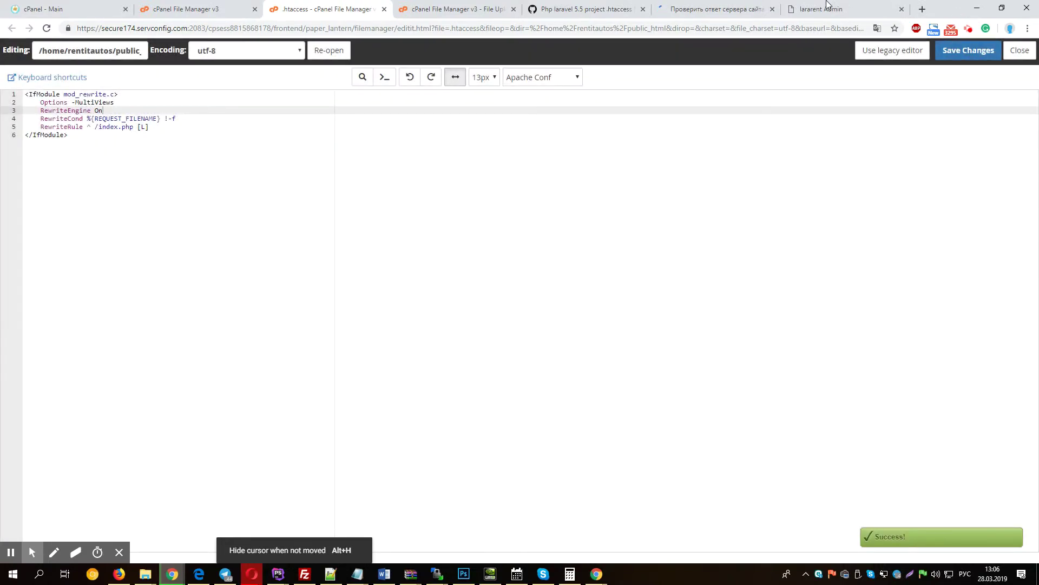
Reload the lararent installer page after placing it beside the .htaccess editor, and return to the cPanel home page.
click(827, 7)
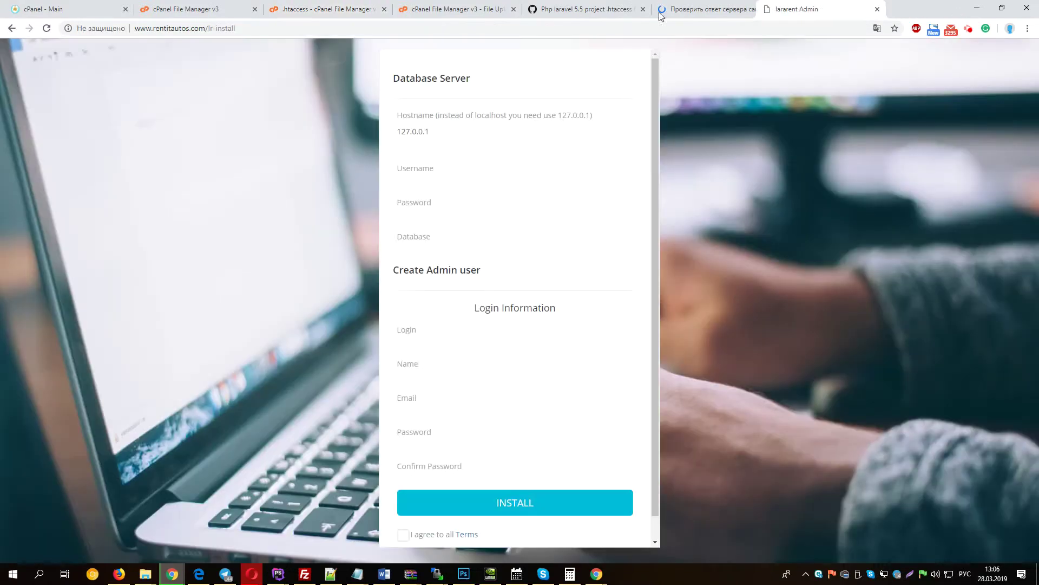
drag(659, 17, 436, 7)
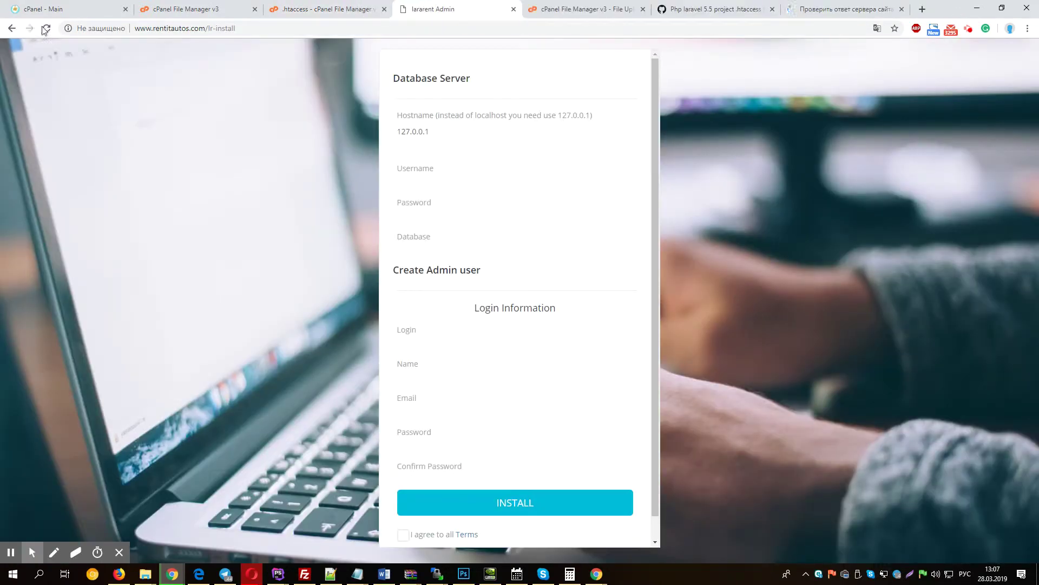
click(46, 29)
click(82, 6)
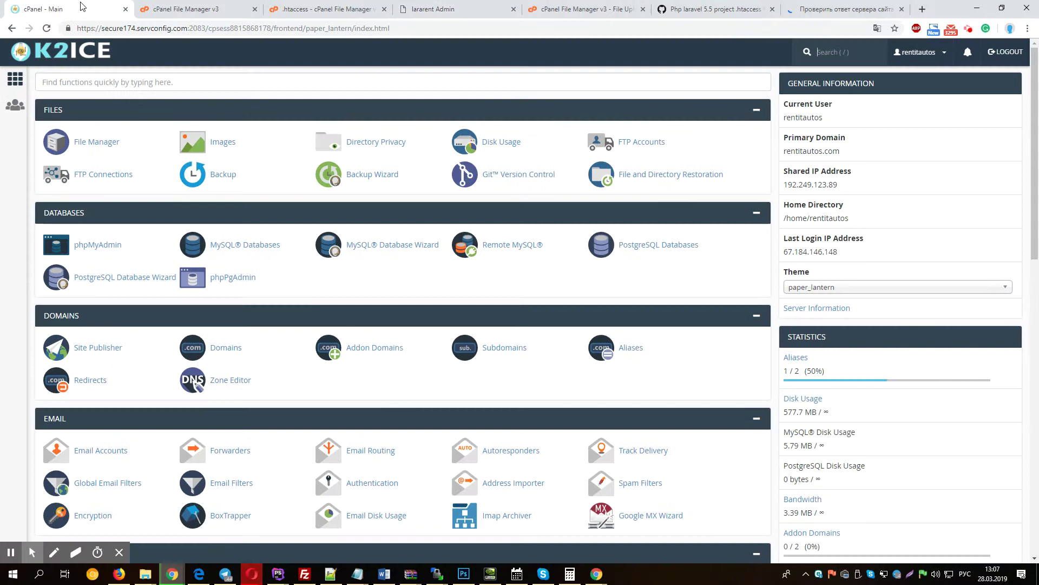
click(170, 77)
text(ы)
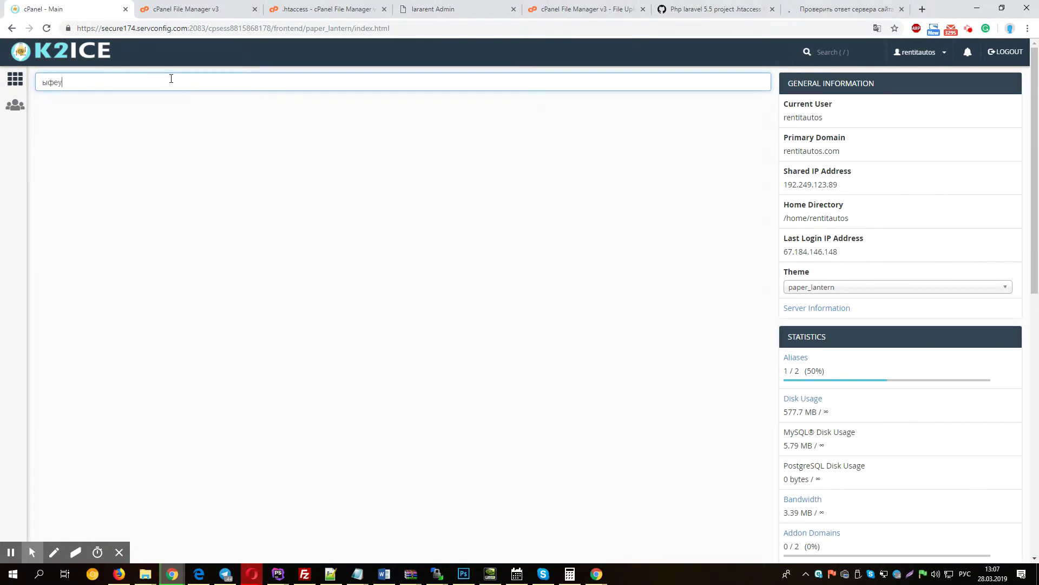
key(BackSpace)
key(alt+shift)
key(ctrl+l)
text(a)
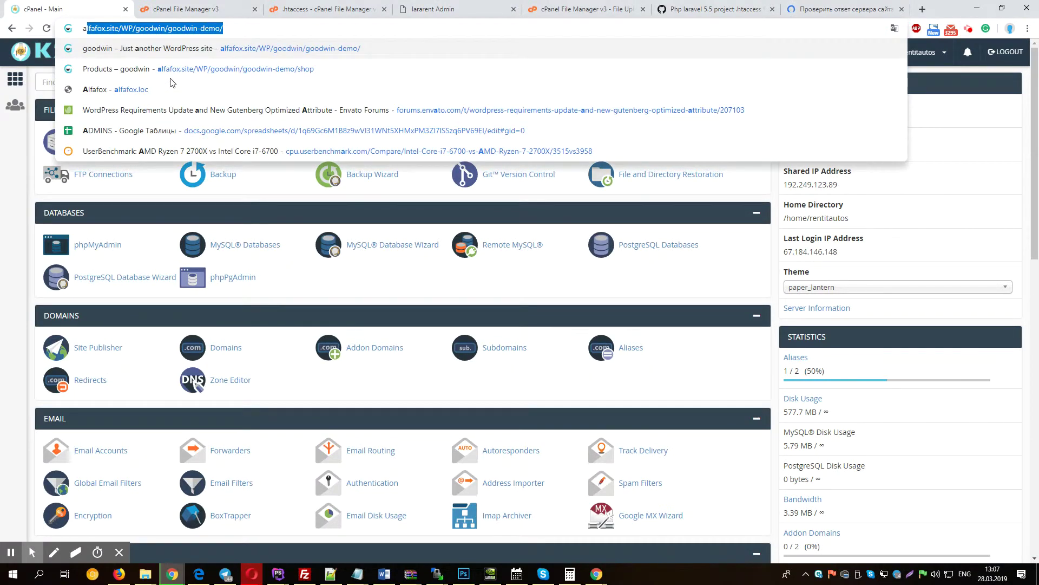
click(12, 186)
Find the MySQL Database Wizard by searching cPanel functions for "dat" and create the database rentitautos_lara.
click(70, 83)
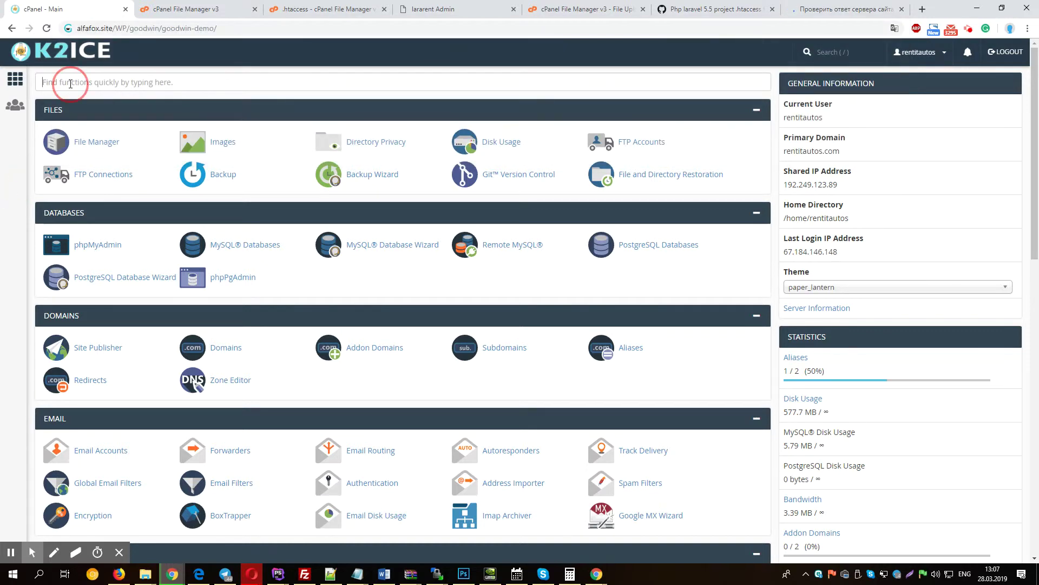
text(dat)
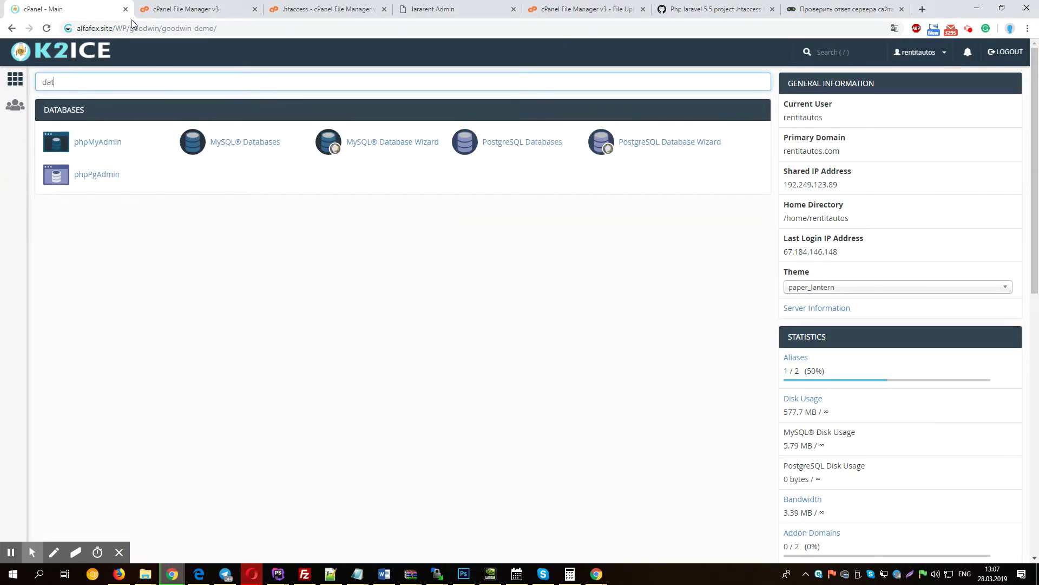
click(388, 144)
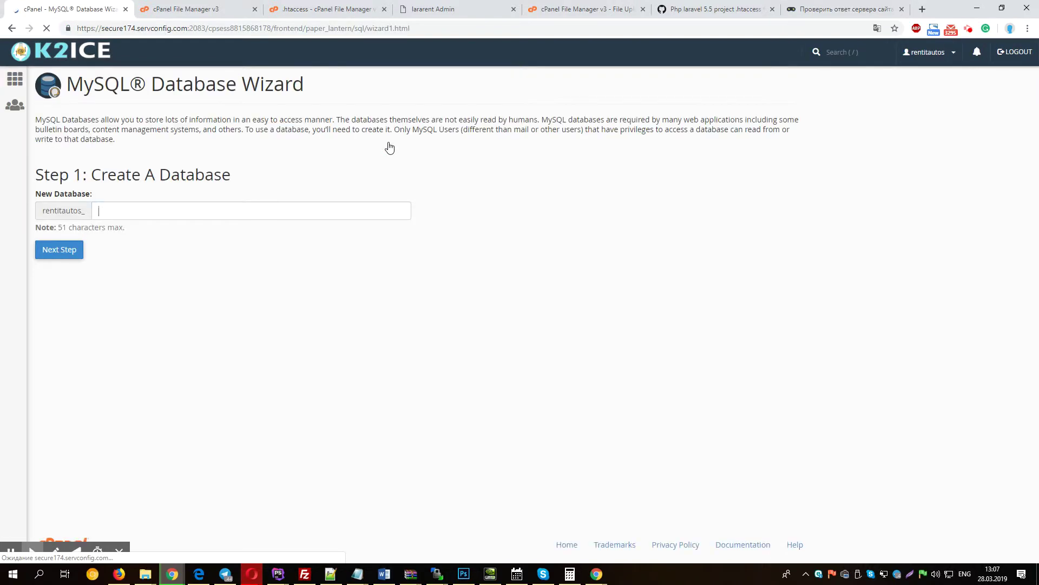
text(lara)
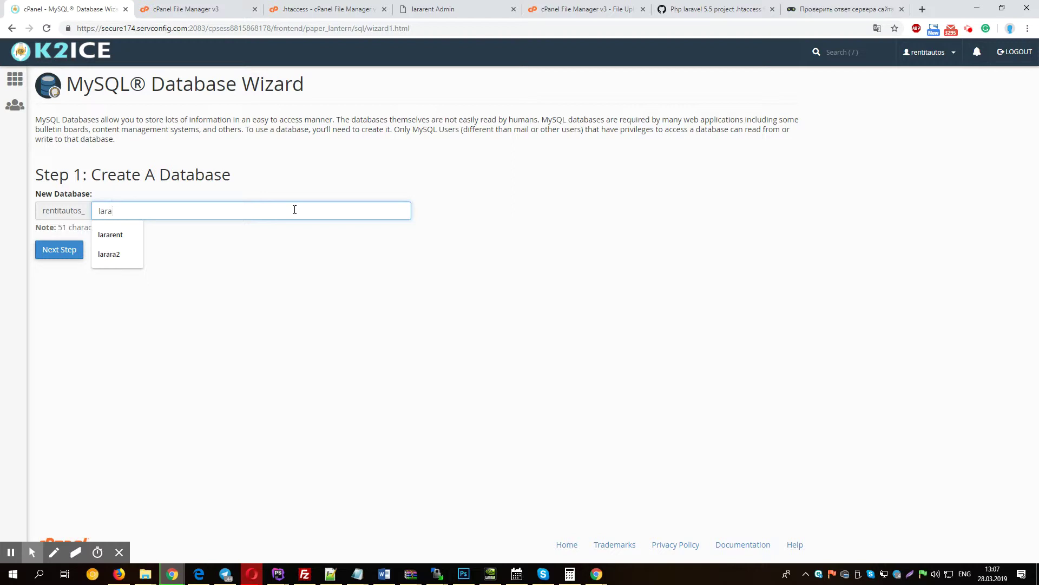
key(ctrl+a)
click(61, 249)
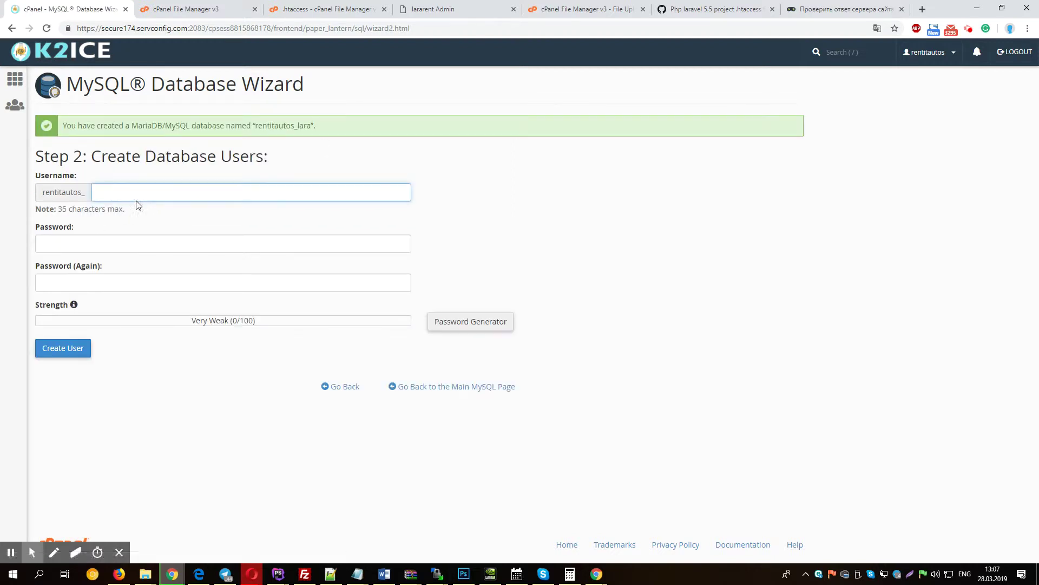
Create the database user rentitautos_lara, filling in and confirming the user's password.
text(lara)
click(53, 252)
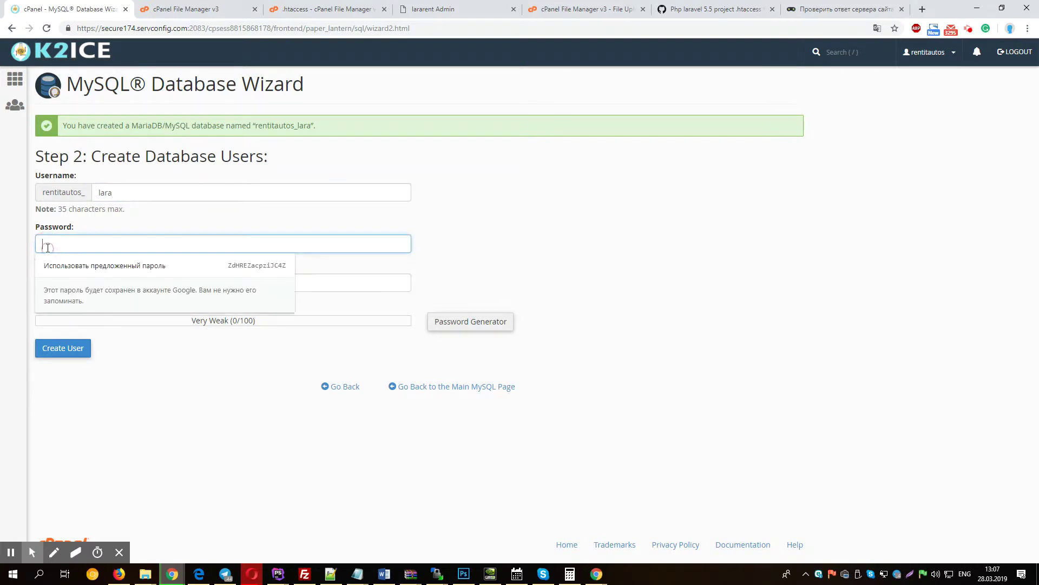
click(541, 325)
mouse_move(408, 571)
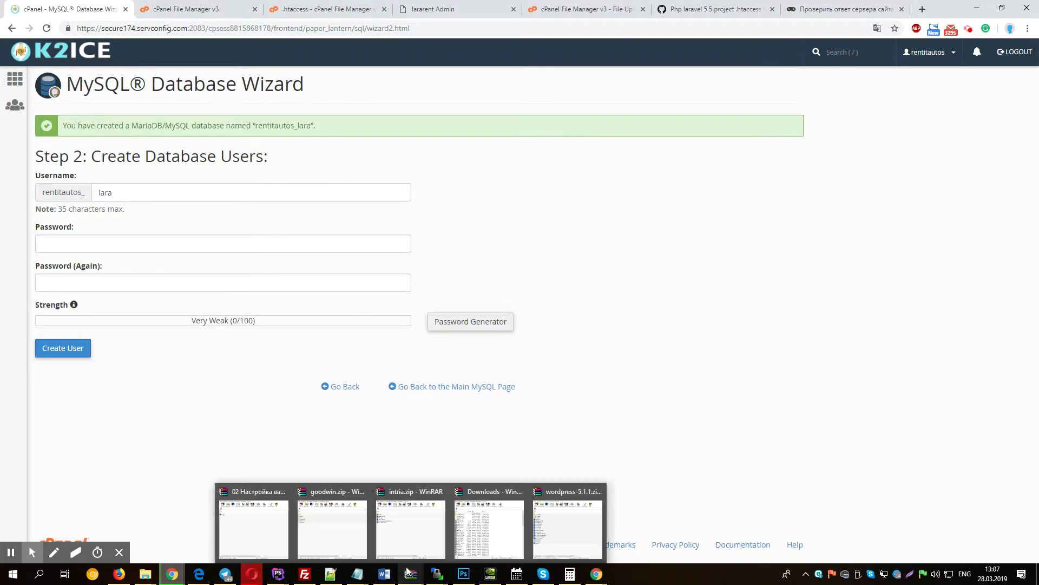
click(330, 573)
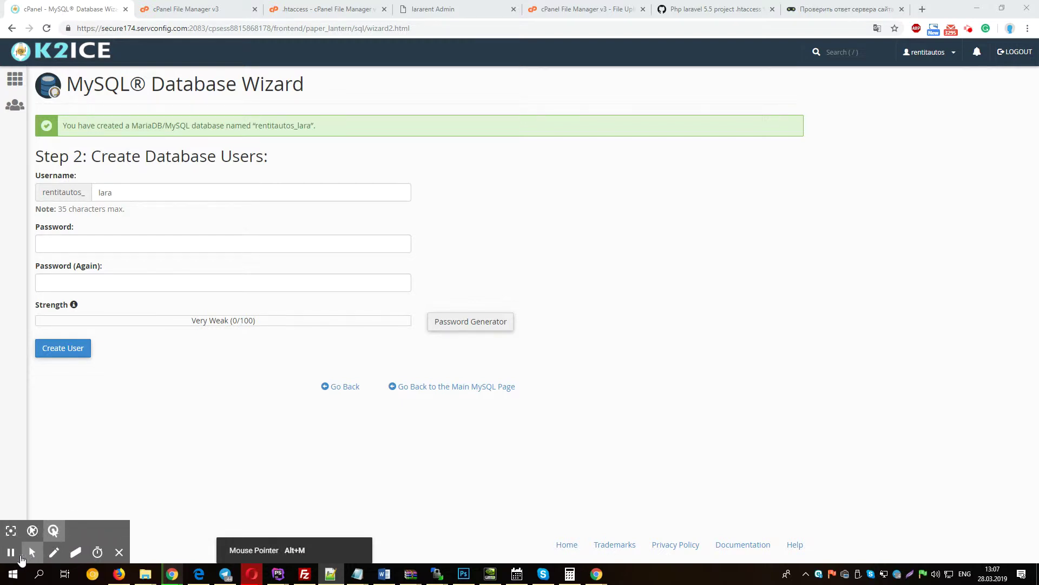
click(11, 553)
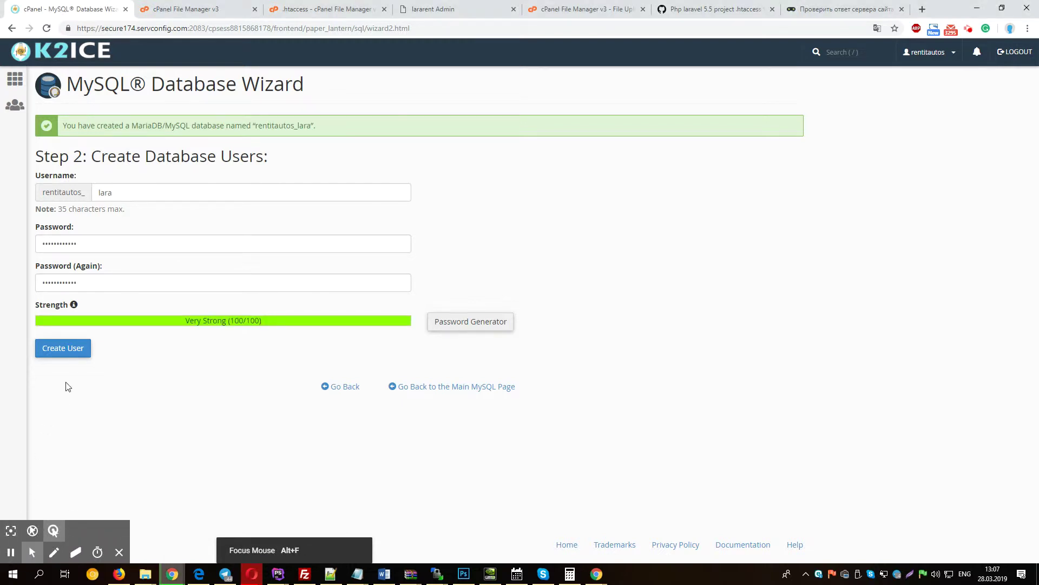
click(63, 349)
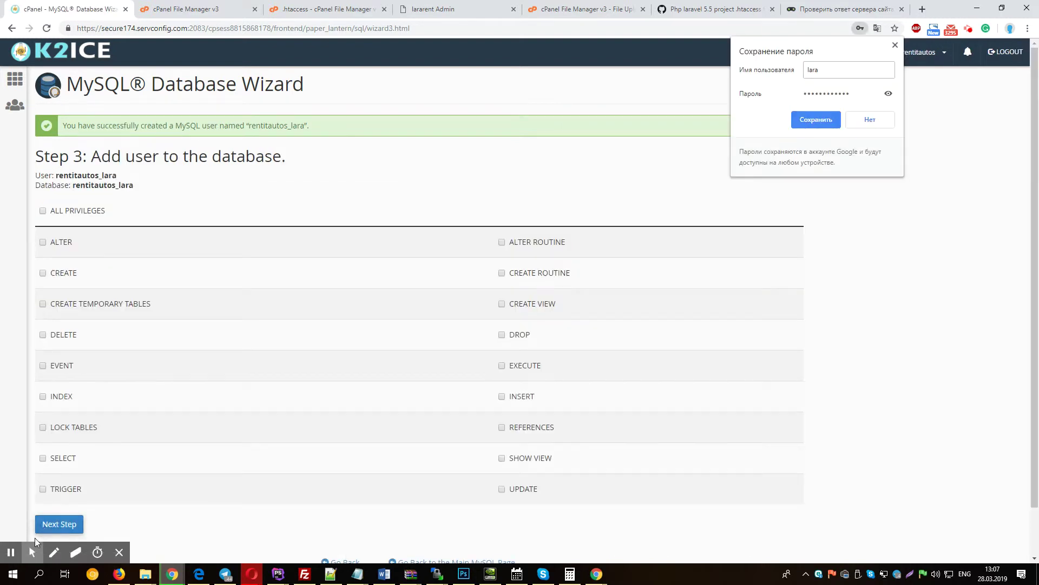
Grant the new user ALL PRIVILEGES on the rentitautos_lara database and complete the wizard.
click(78, 221)
click(76, 210)
scroll(87, 260, down, 1)
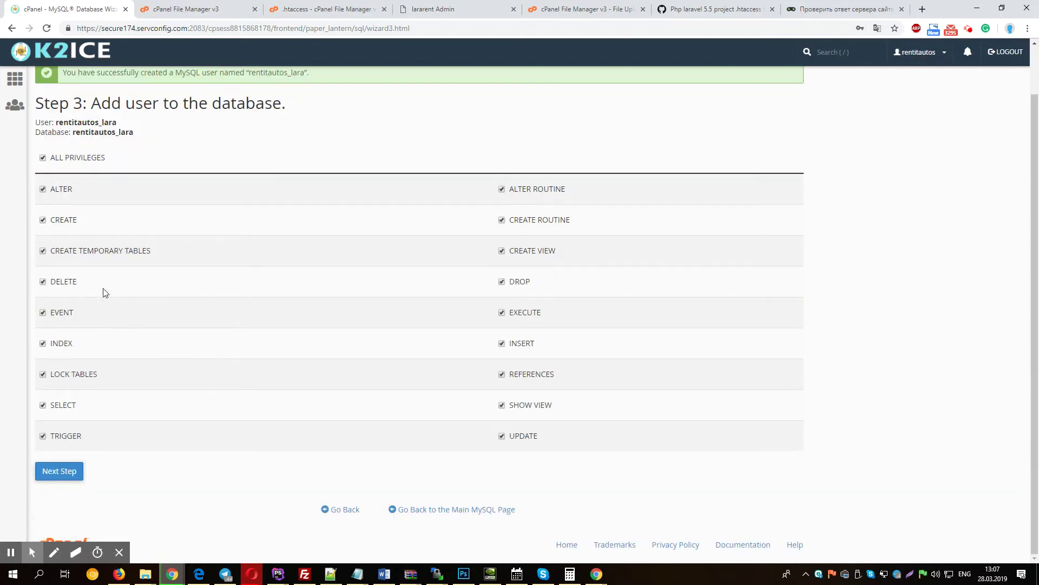
click(70, 467)
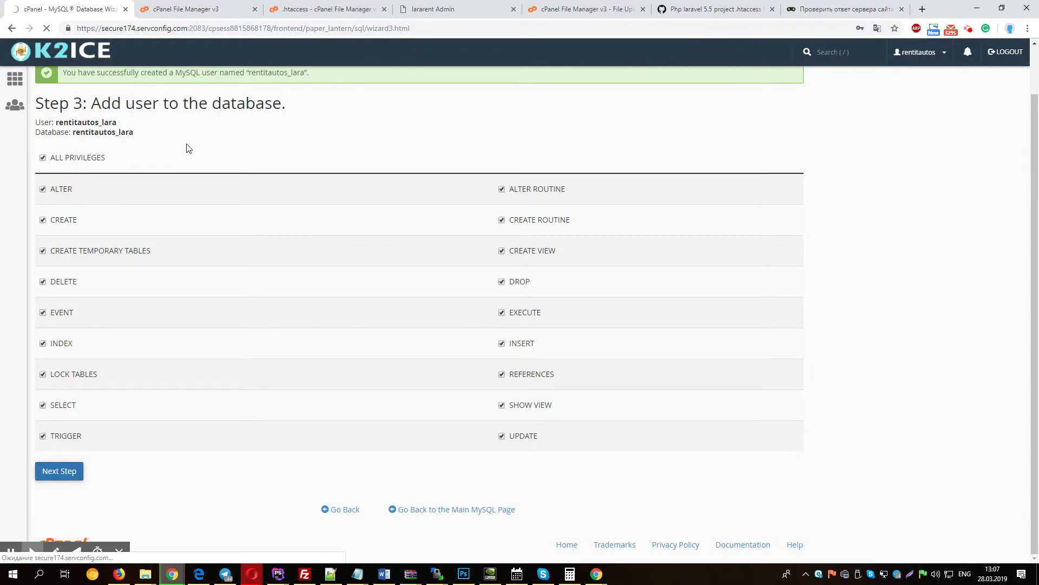
Copy the user and database names from the wizard and switch to the text editor.
drag(138, 126, 156, 140)
click(36, 126)
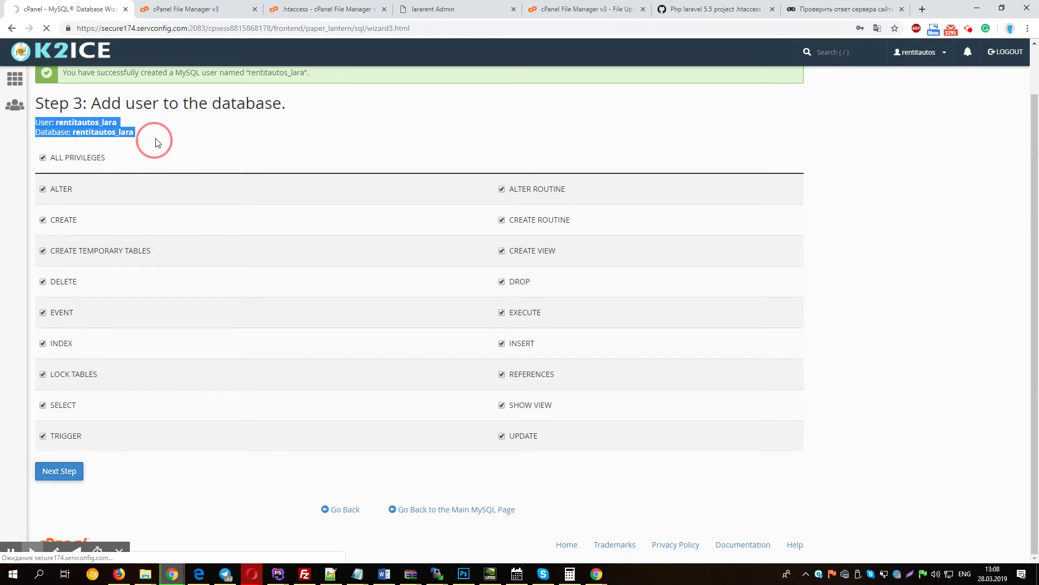
key(alt+Tab)
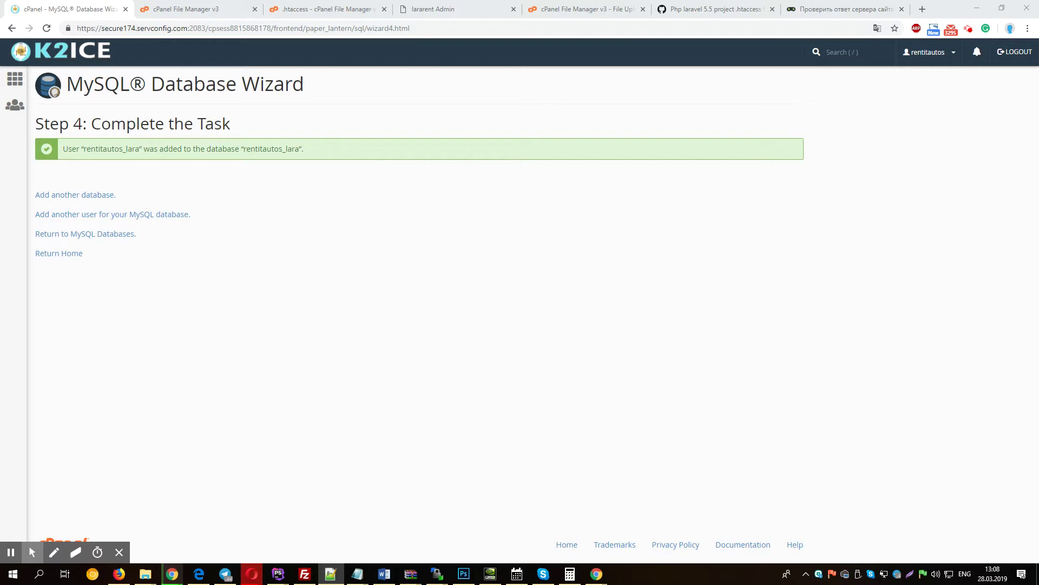
Enter rentitautos_lara as both the database username and the database name in the lararent installer.
click(422, 6)
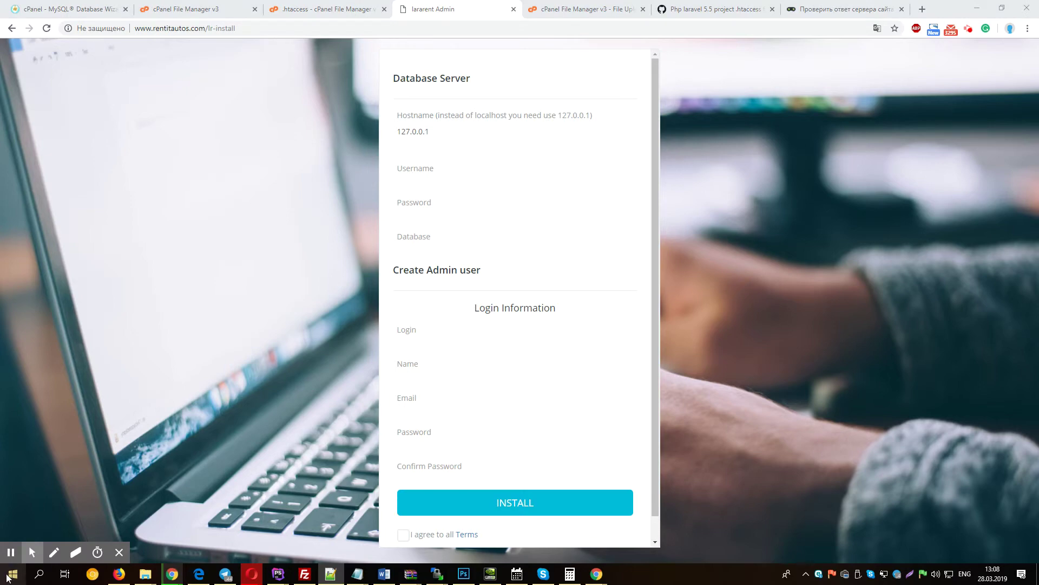
click(12, 551)
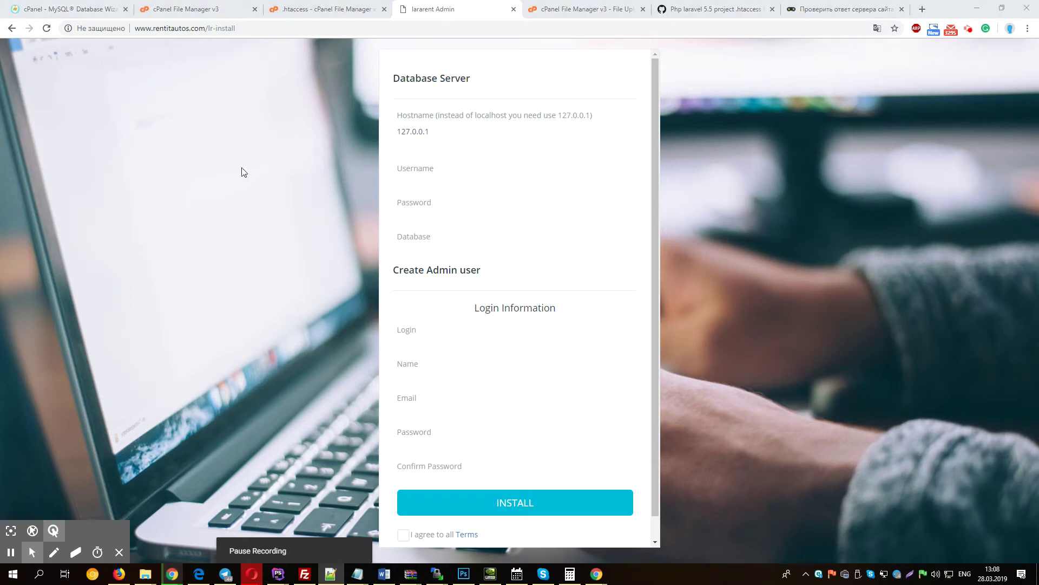
click(464, 168)
text(rentitautos_lara)
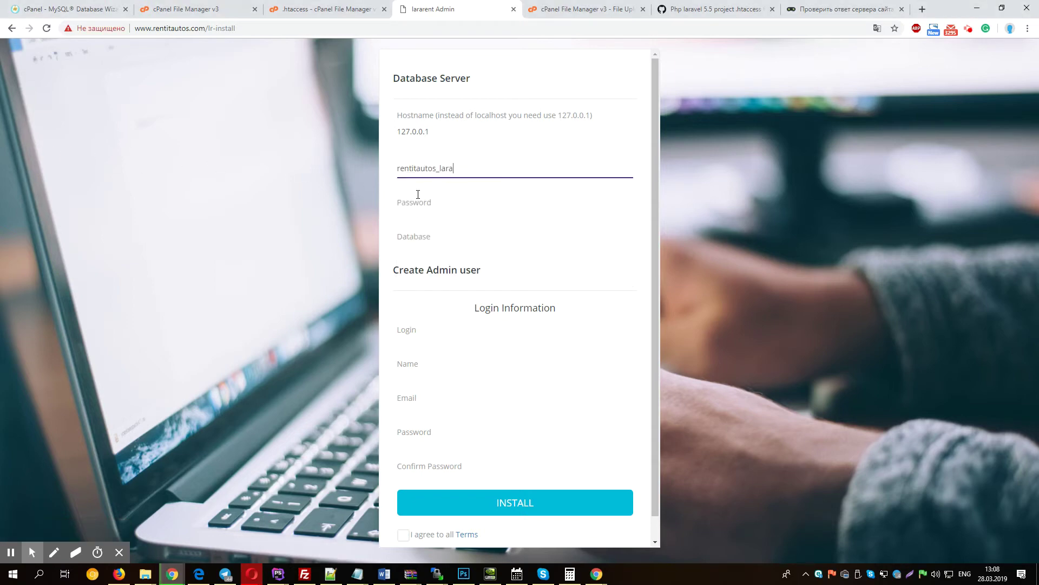
click(420, 204)
click(336, 226)
click(420, 240)
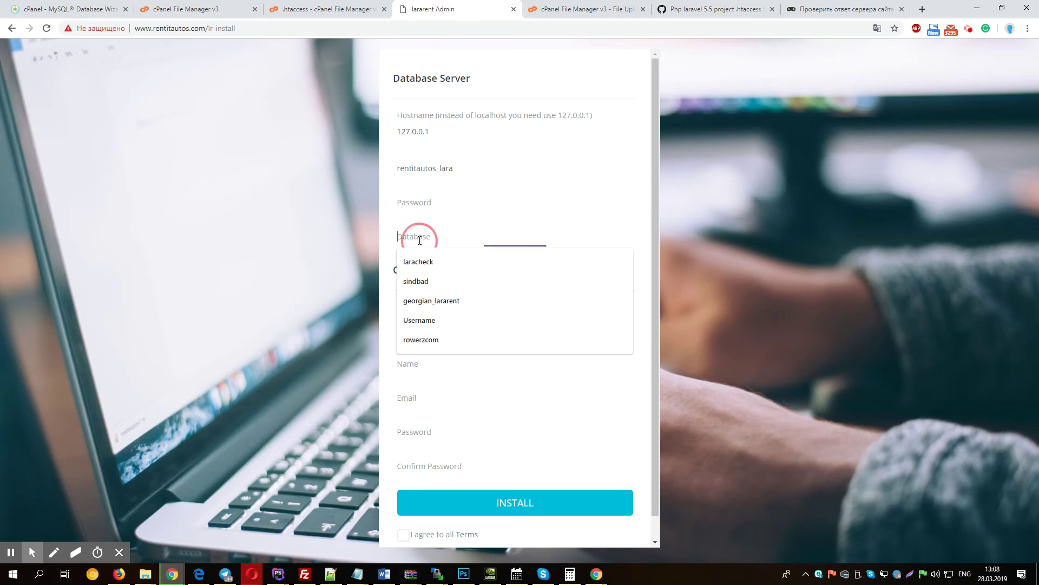
text(rentitautos_lara)
Enter the database password, complete the admin account with login and name admin, e-mail and password, and start the installation.
key(alt+Tab)
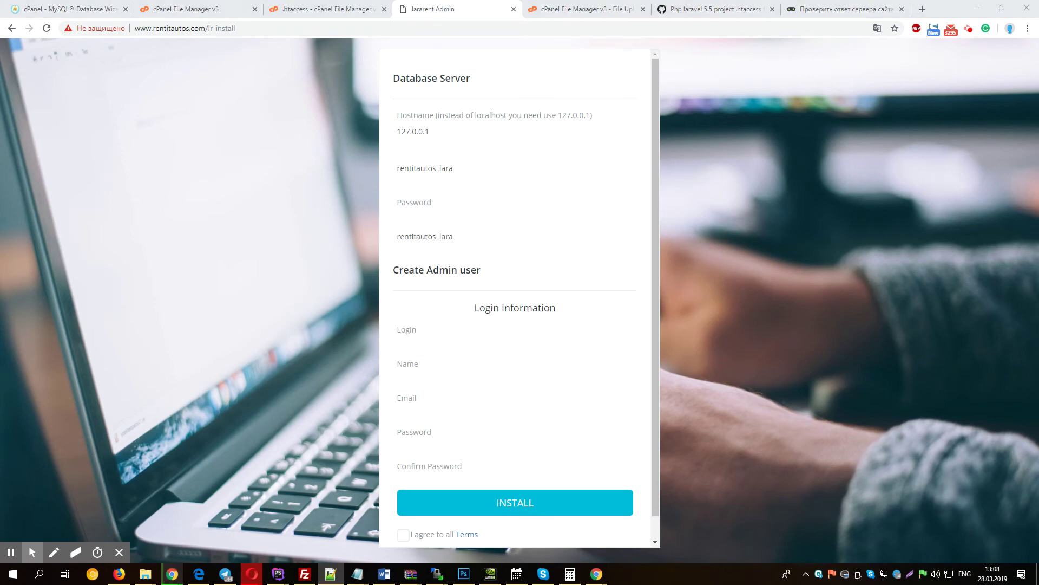
click(418, 196)
key(ctrl+v)
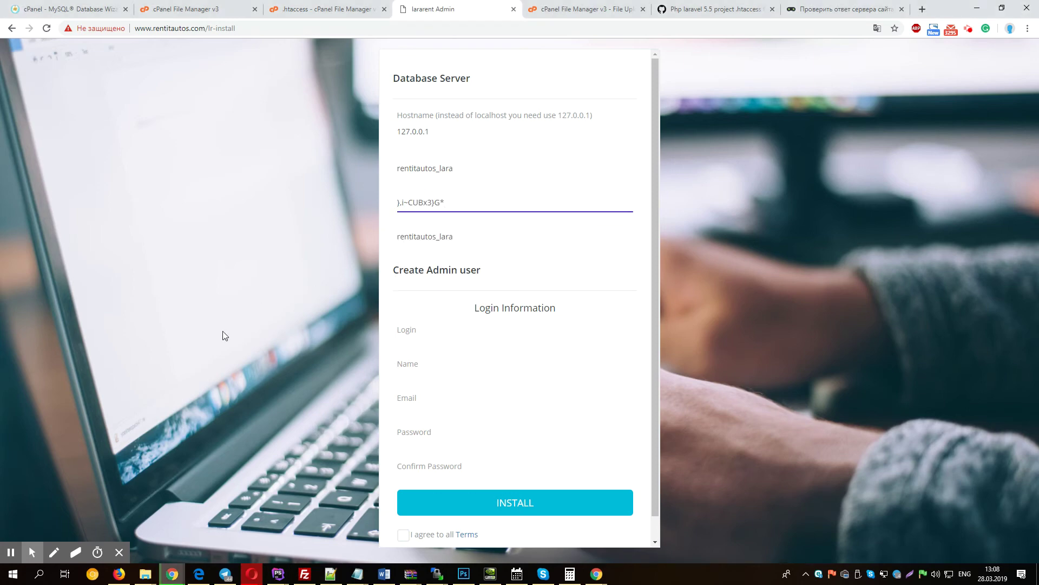
key(ctrl+z)
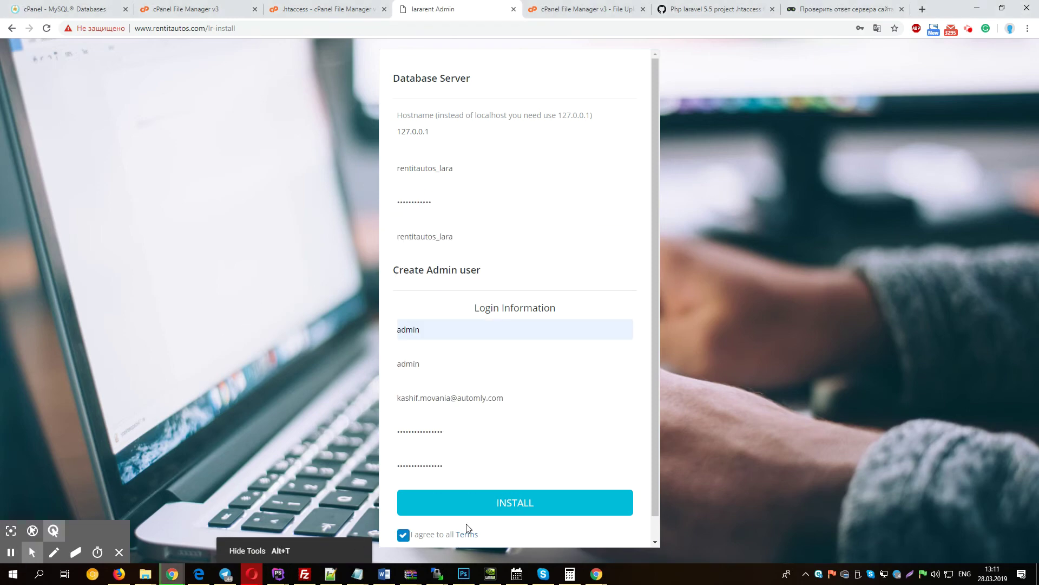
click(462, 509)
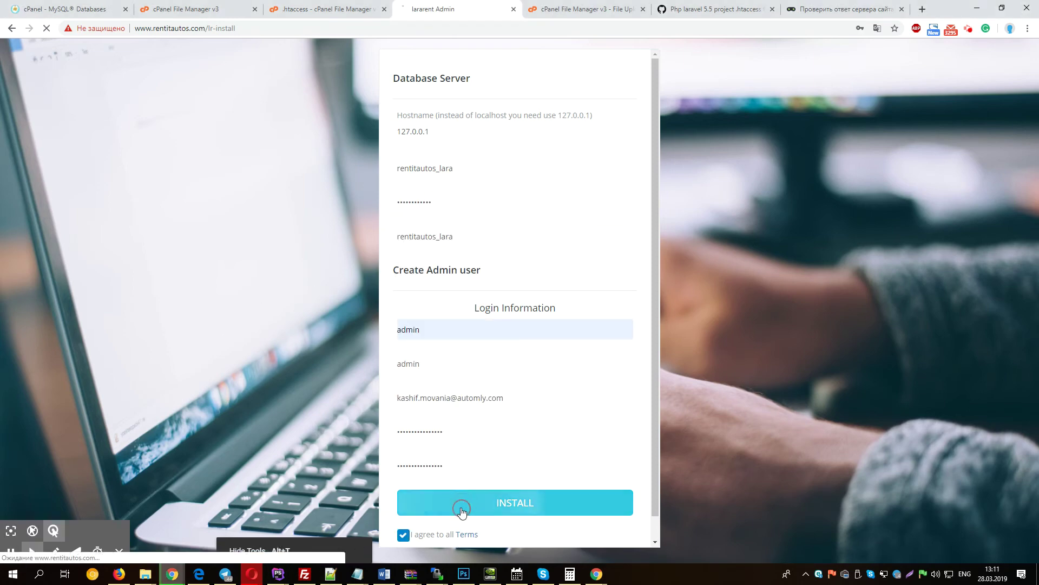